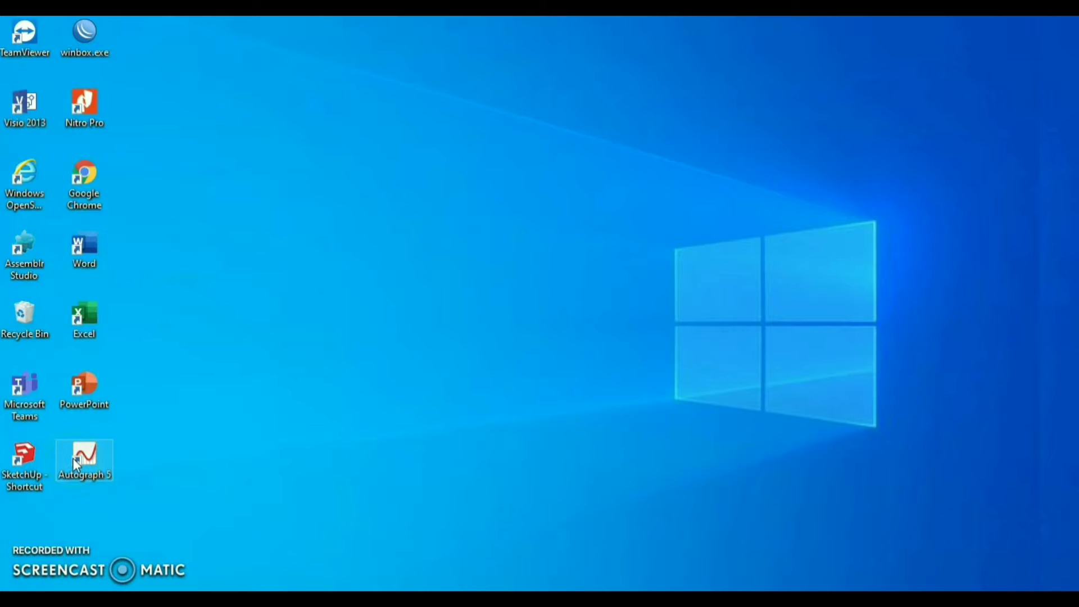
Launch Autograph 5 from the desktop and create a new 3D graph page
left_click(471, 366)
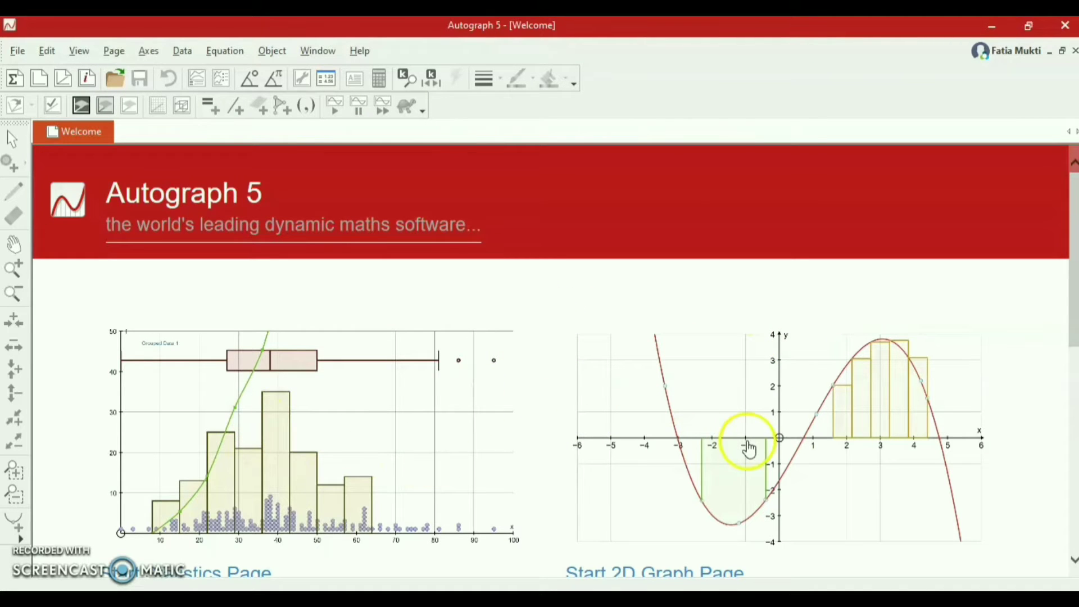
left_click_drag(1070, 277, 1070, 427)
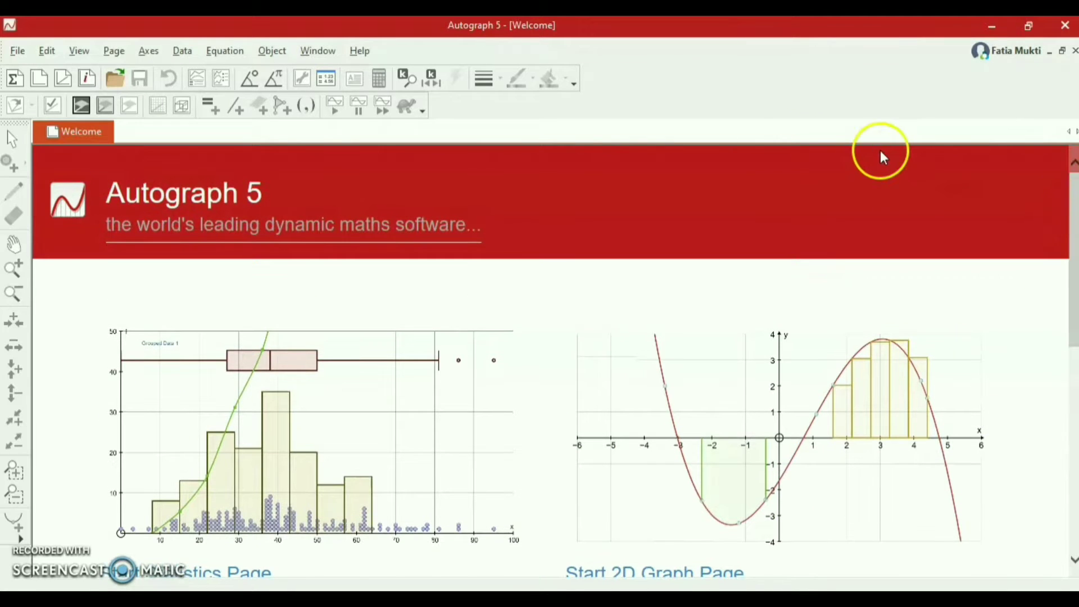
left_click(64, 80)
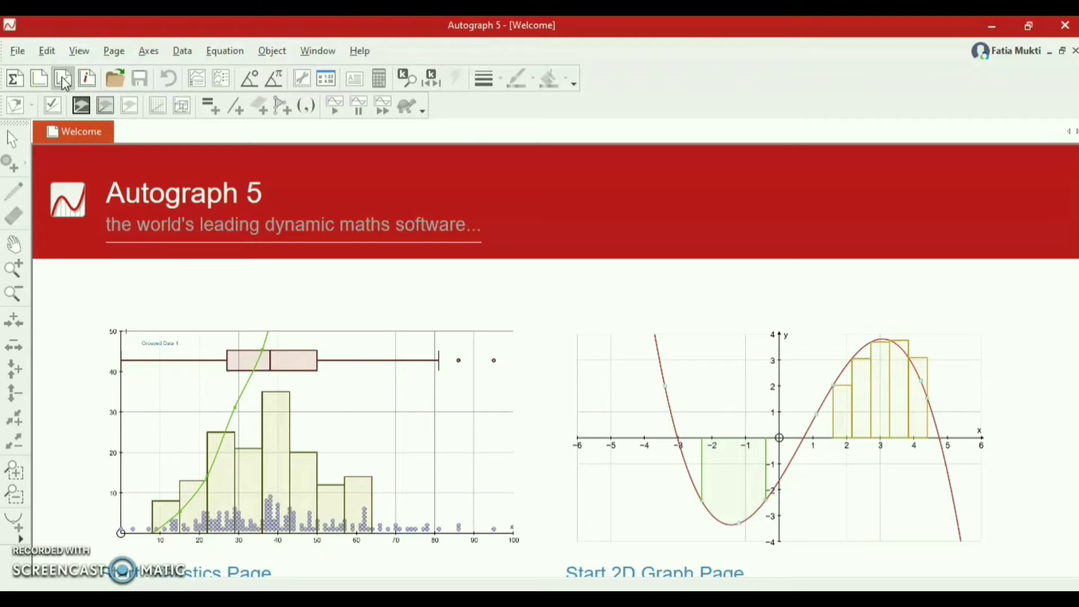
left_click(64, 80)
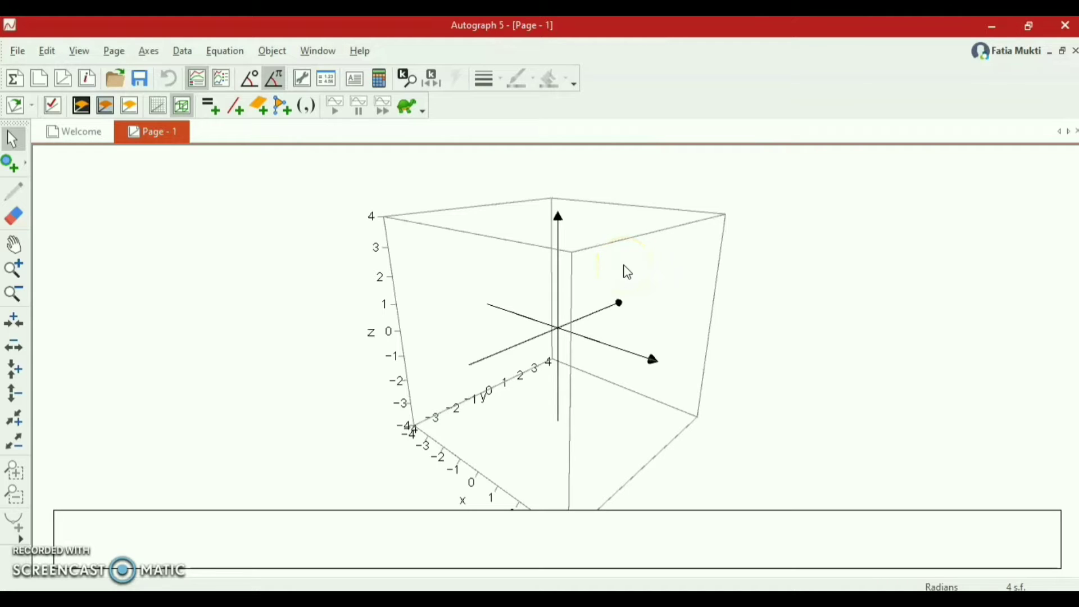
left_click(596, 268)
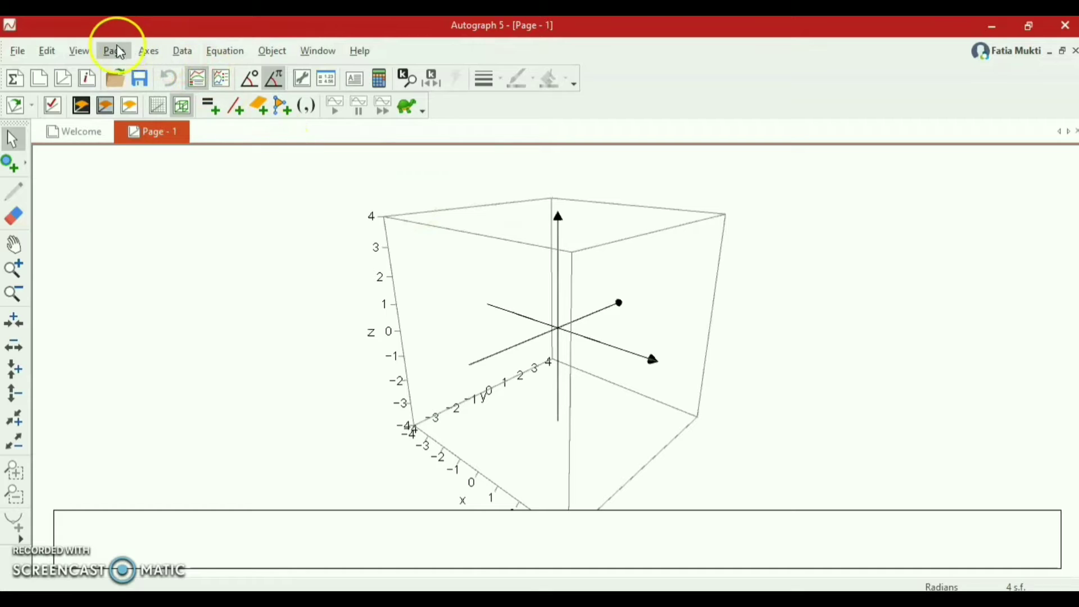
Turn off the Always Outside option for the 3D axes so their numbering sits on the axes themselves
left_click(148, 50)
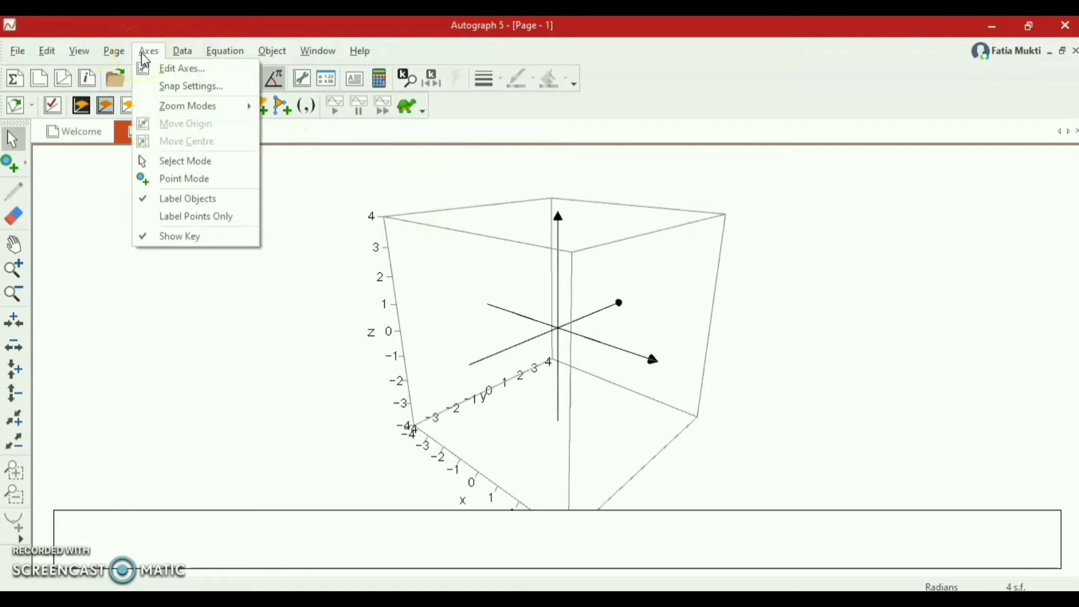
left_click(173, 70)
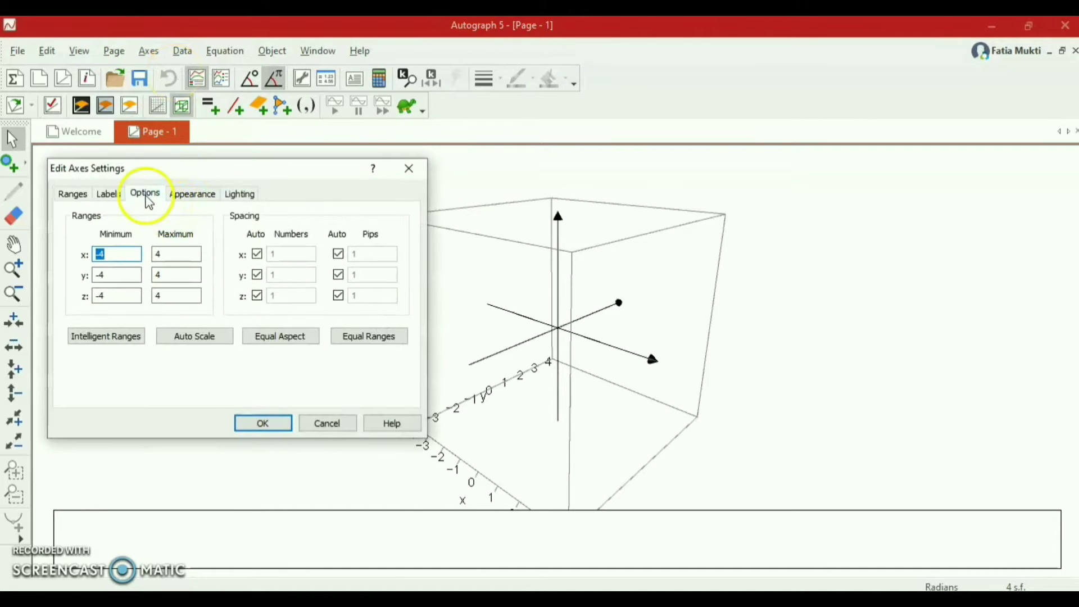
left_click(147, 198)
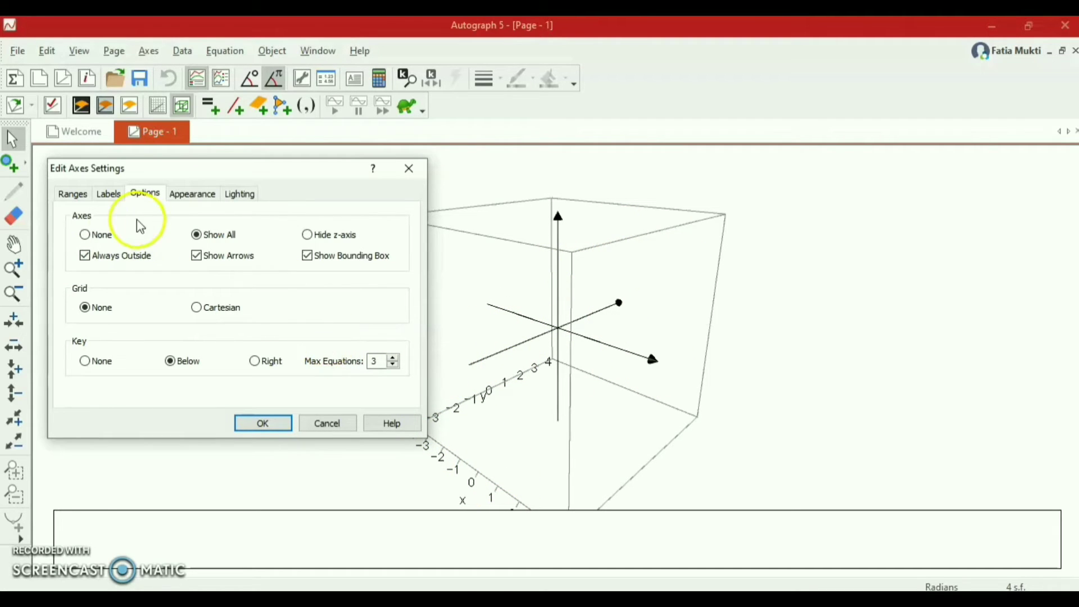
left_click(87, 257)
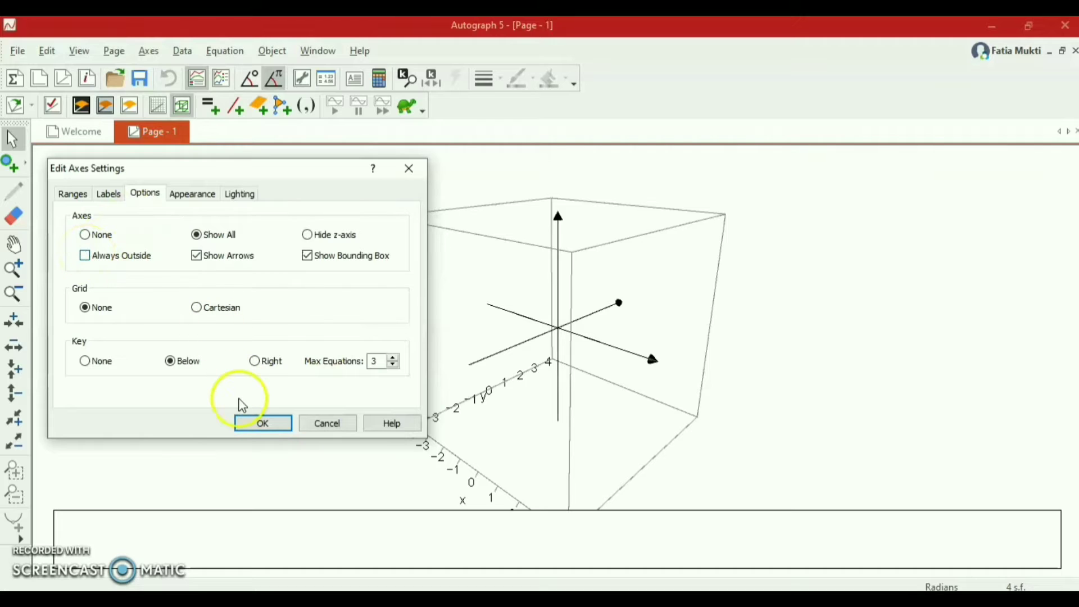
left_click(254, 423)
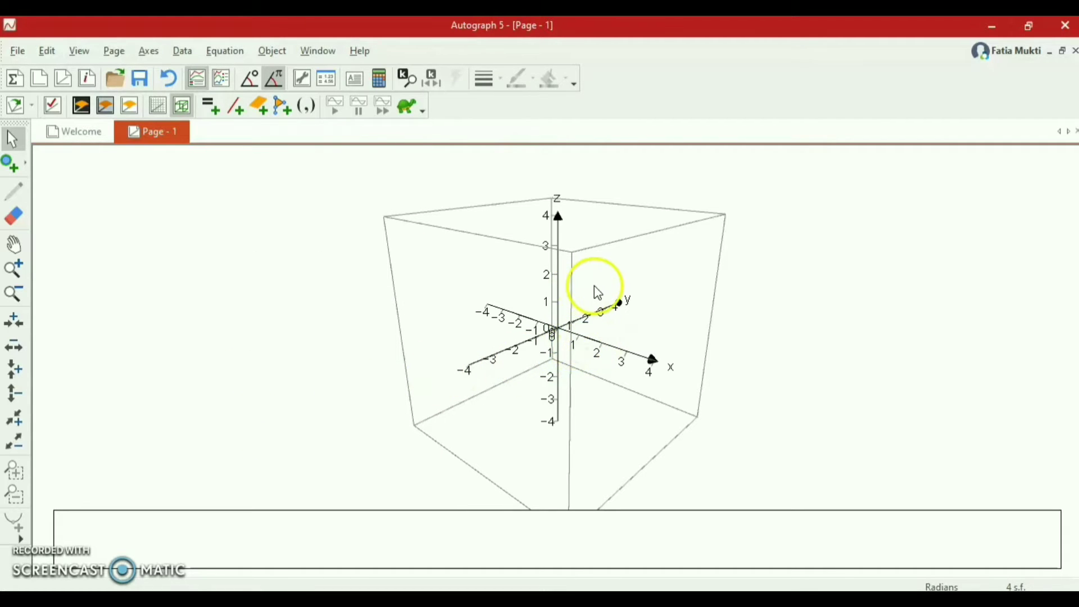
Add an equation named Parabola with y=√x to the 3D page
left_click_drag(595, 291, 677, 280)
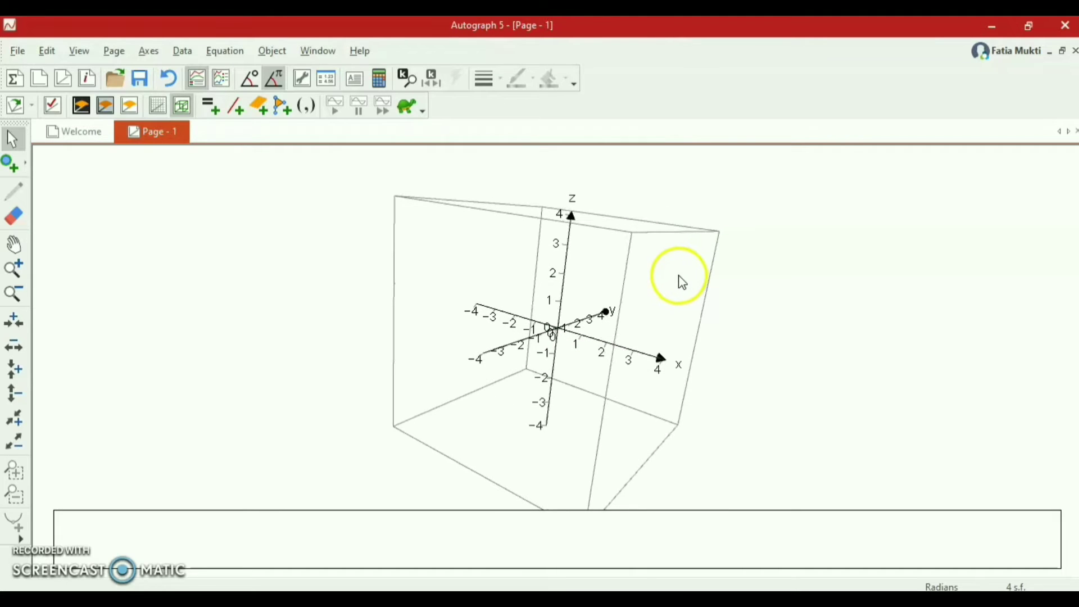
left_click_drag(573, 378, 491, 385)
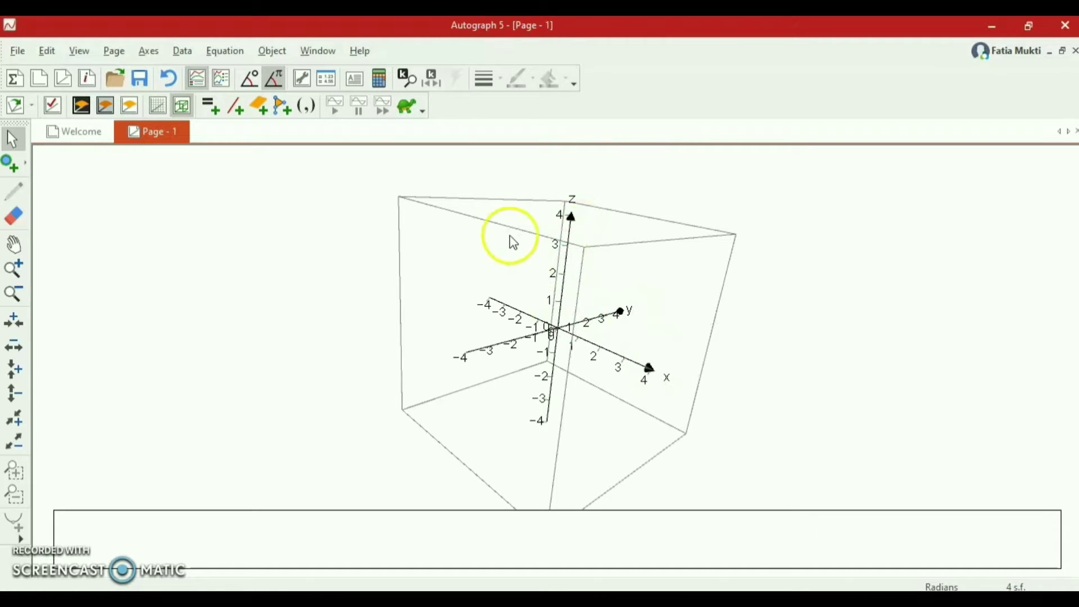
left_click_drag(511, 238, 532, 245)
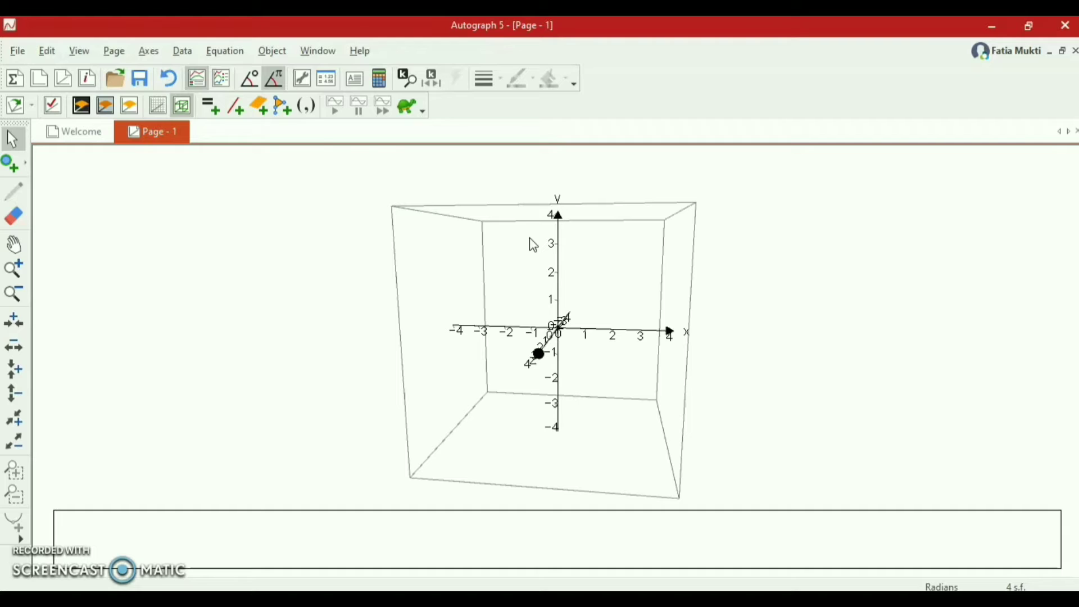
left_click(212, 110)
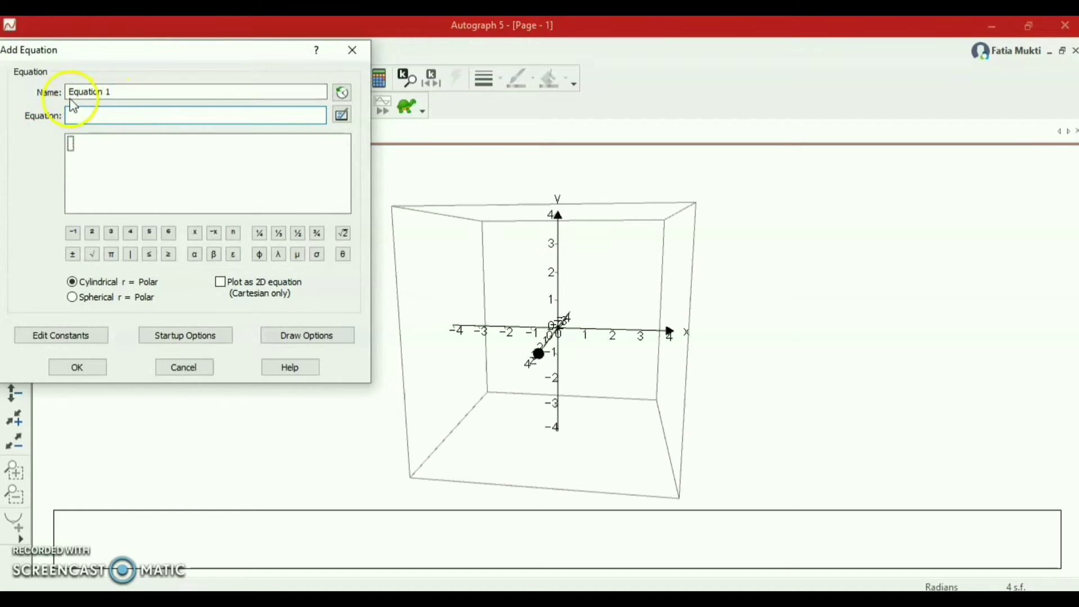
left_click(110, 95)
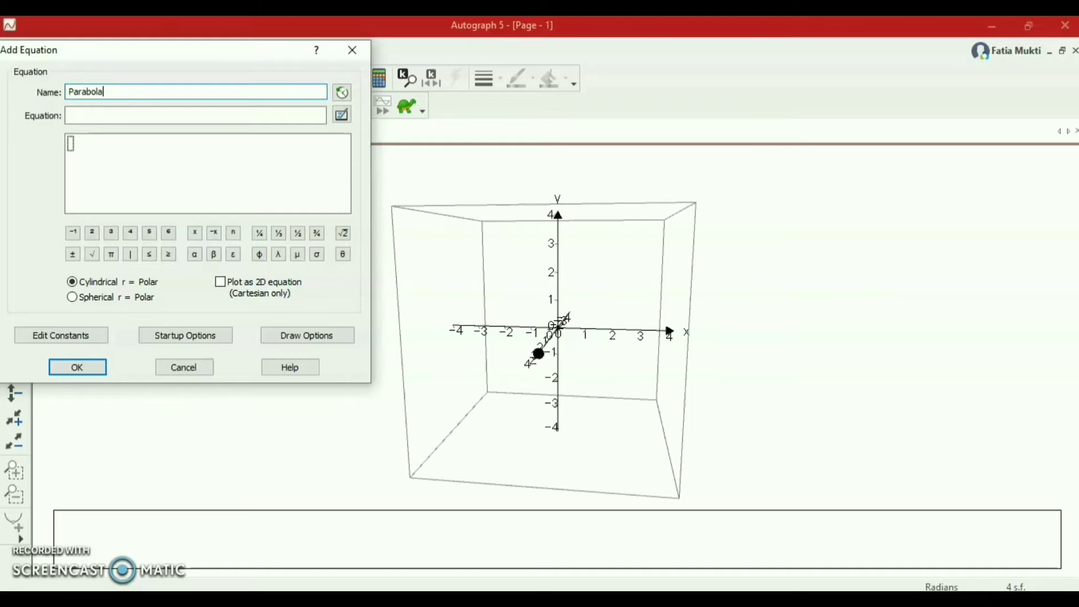
left_click(93, 116)
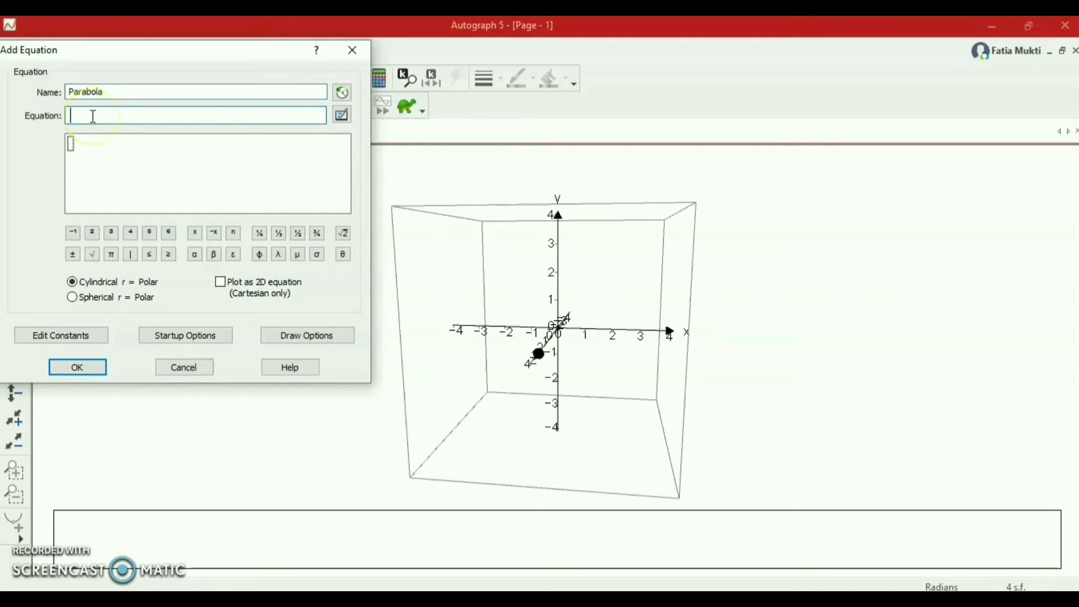
type("y=")
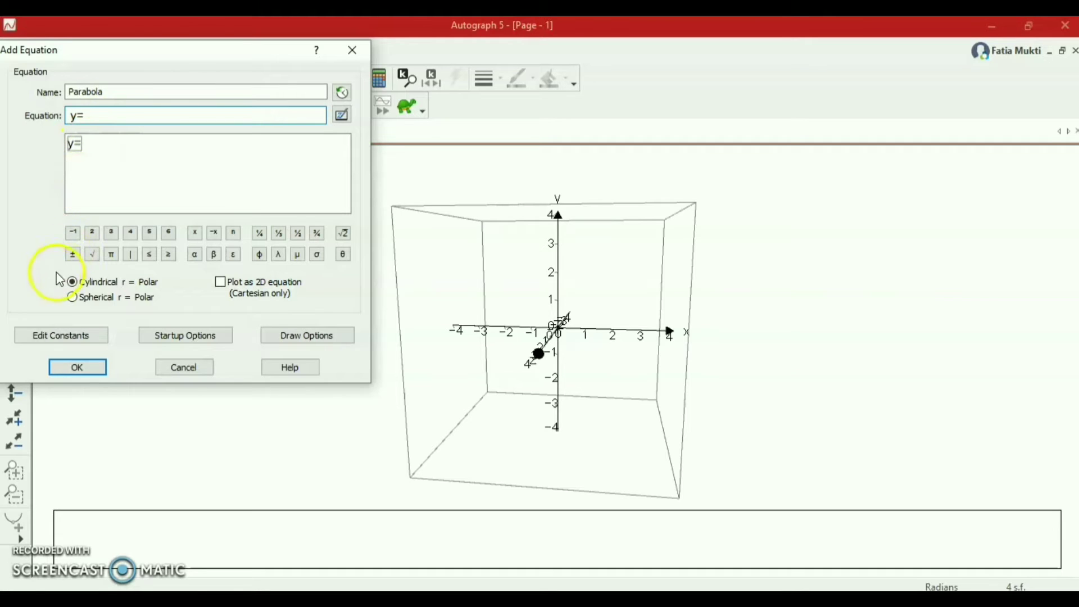
left_click(92, 255)
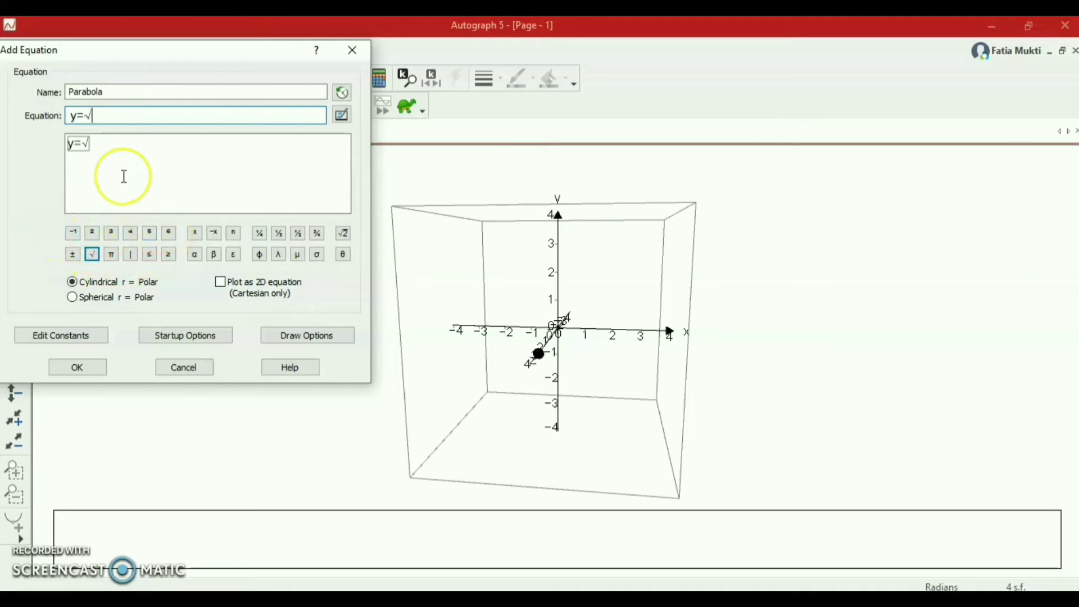
type("x")
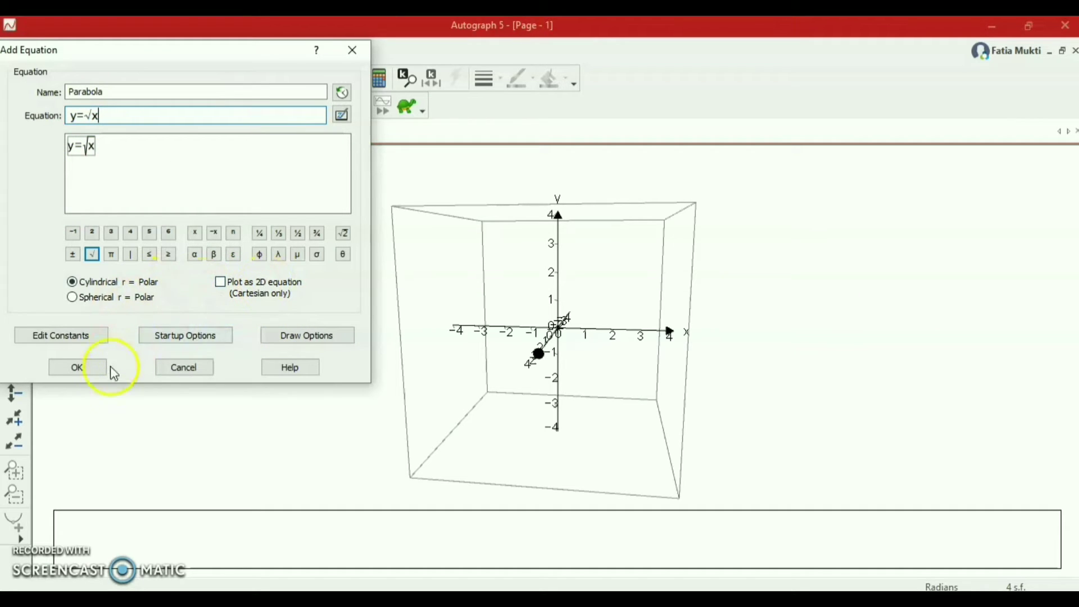
left_click(94, 374)
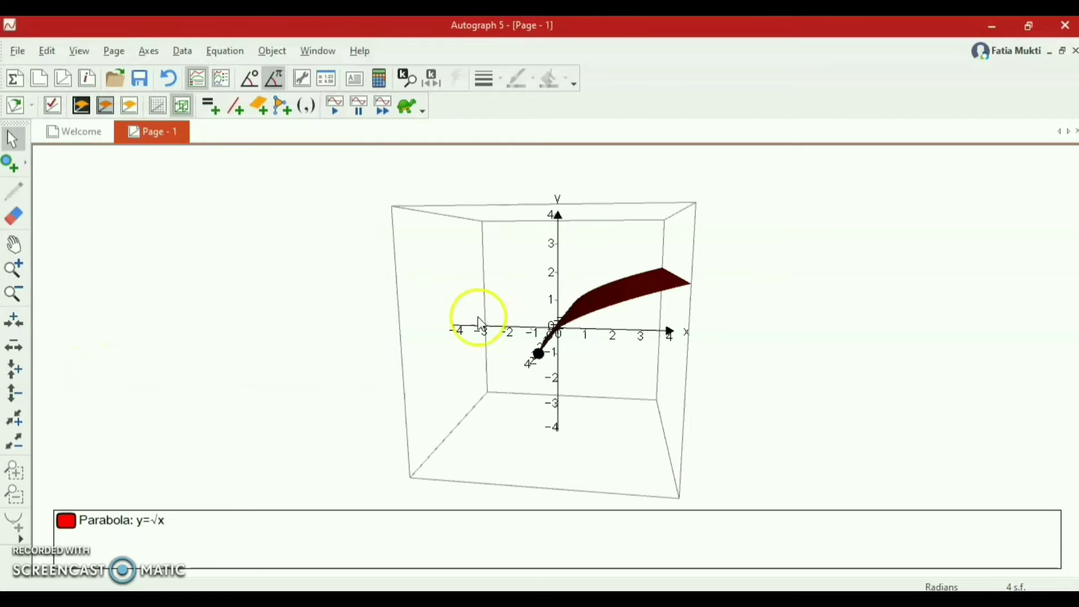
Edit the Parabola equation so that it is plotted as a 2D equation
left_click_drag(617, 344, 715, 316)
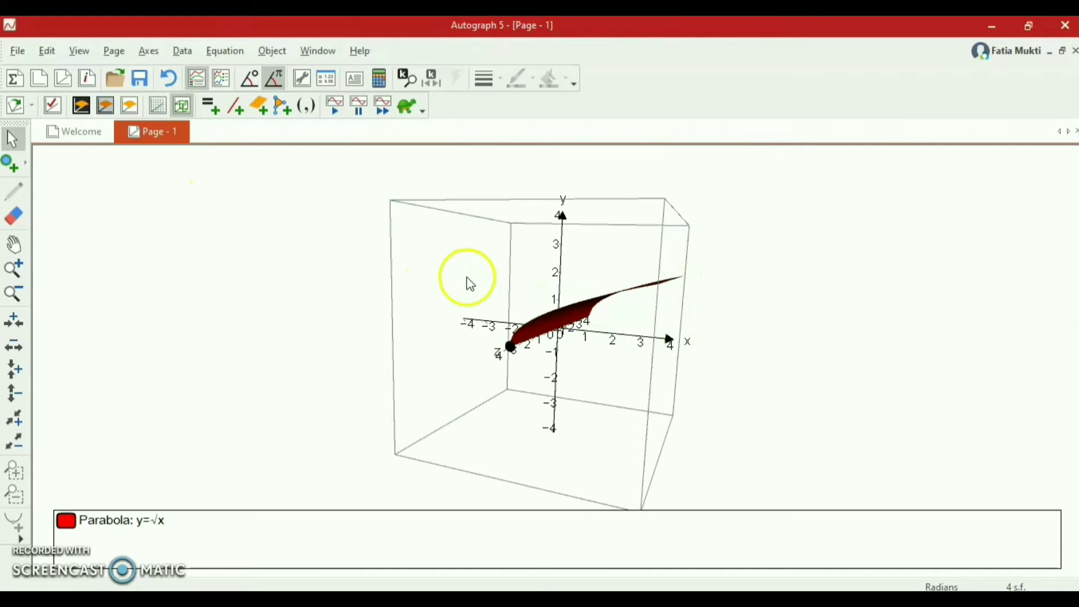
left_click(223, 52)
left_click(240, 88)
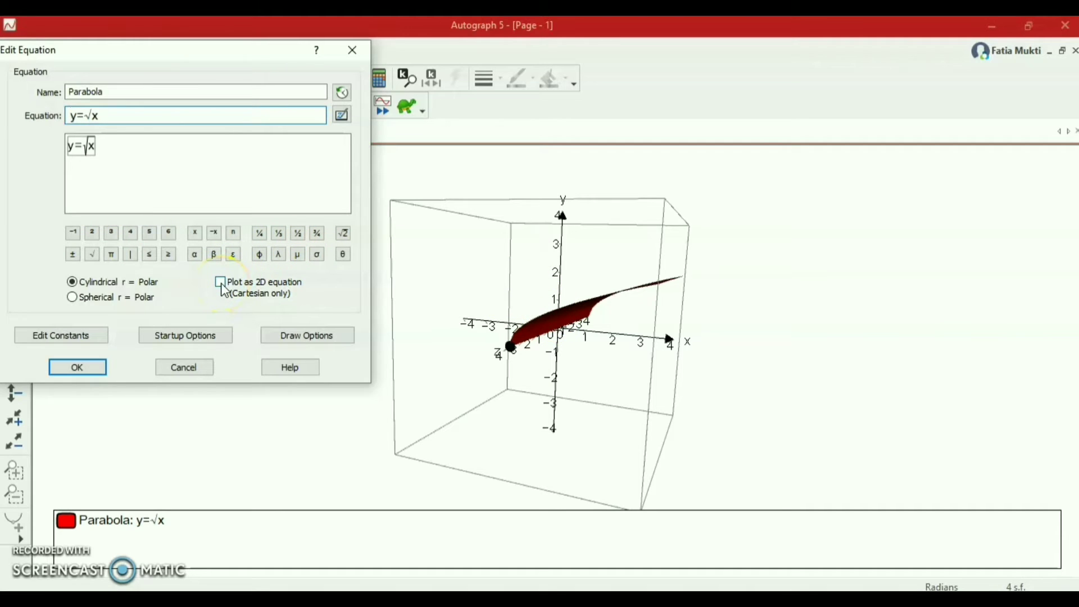
left_click(86, 371)
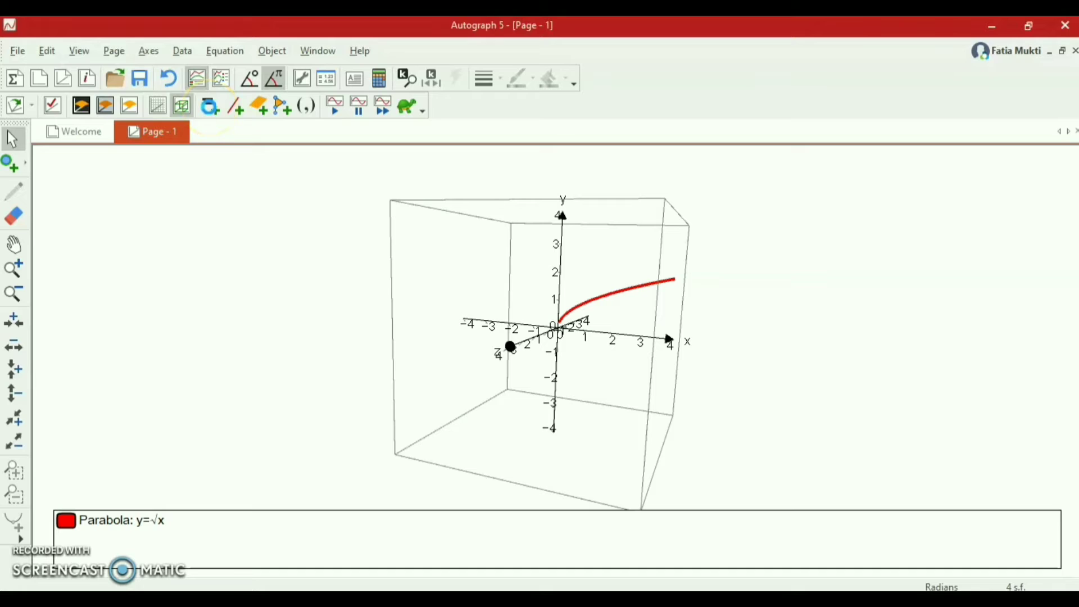
Add an equation named Garis with x=4, plotted as a 2D equation
left_click(210, 106)
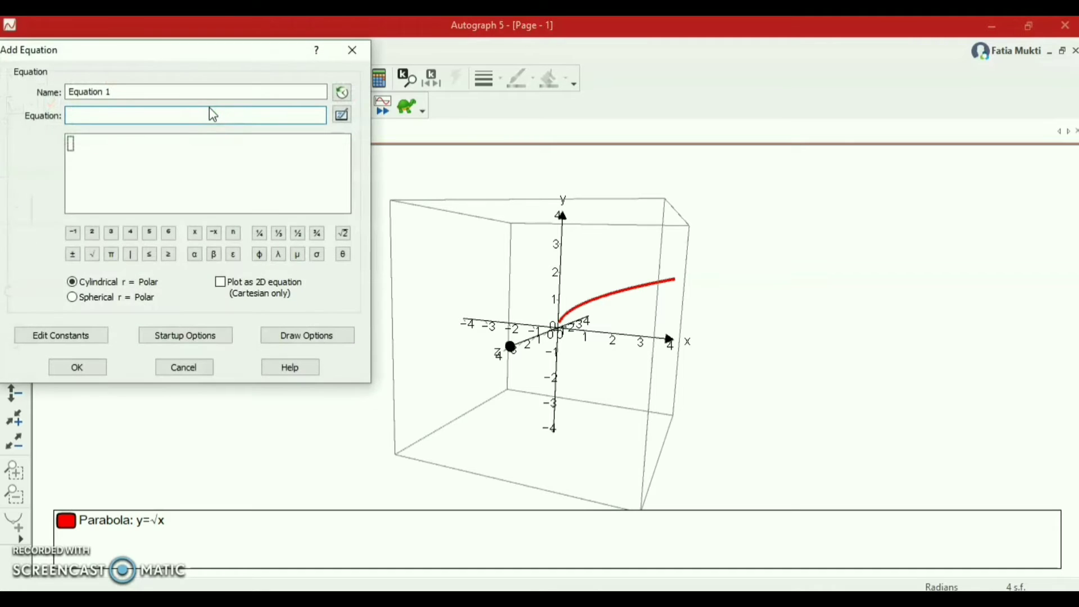
left_click(120, 93)
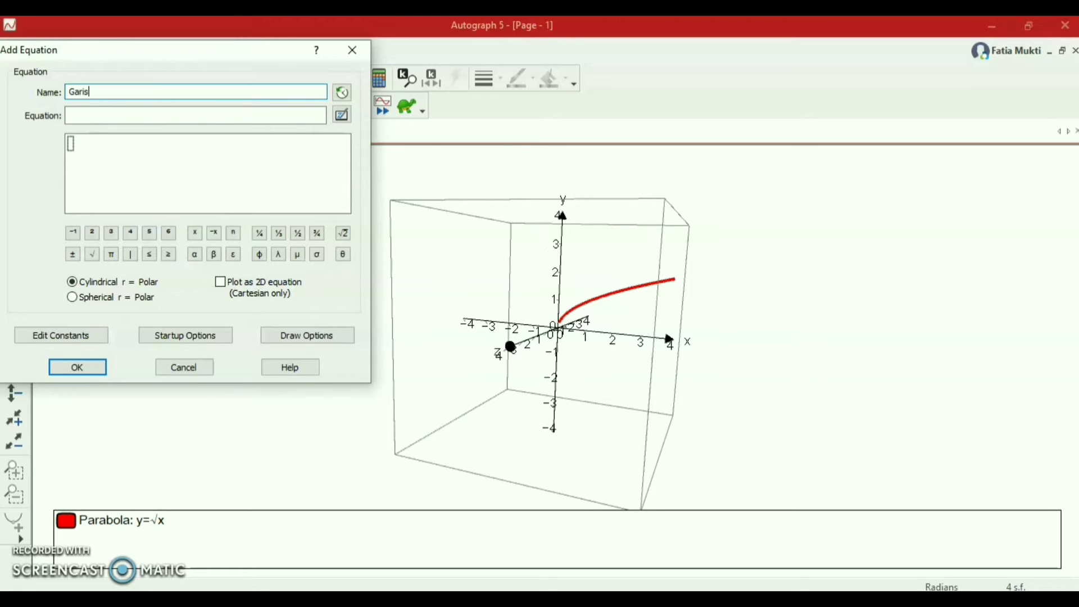
left_click(95, 115)
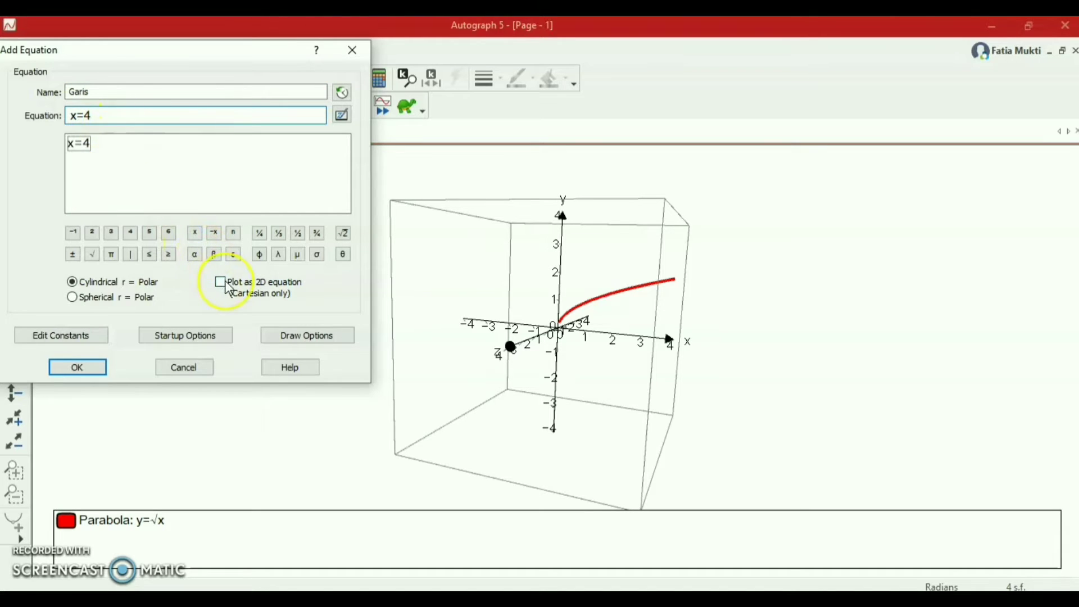
left_click(87, 370)
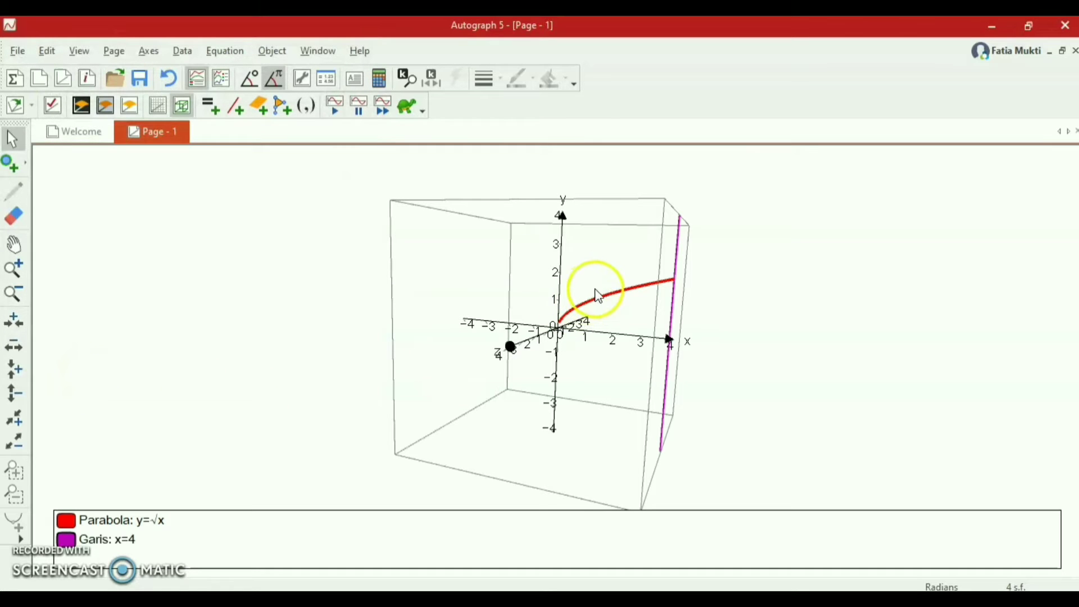
Set the maximum of the x-axis range to 6
left_click_drag(611, 275, 663, 318)
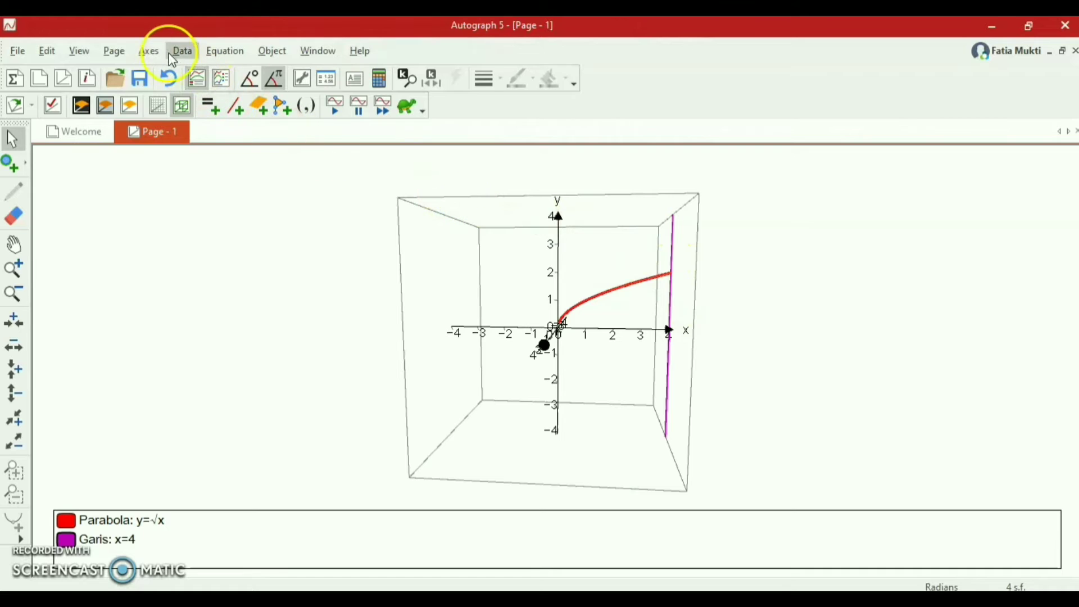
left_click(149, 51)
left_click(162, 66)
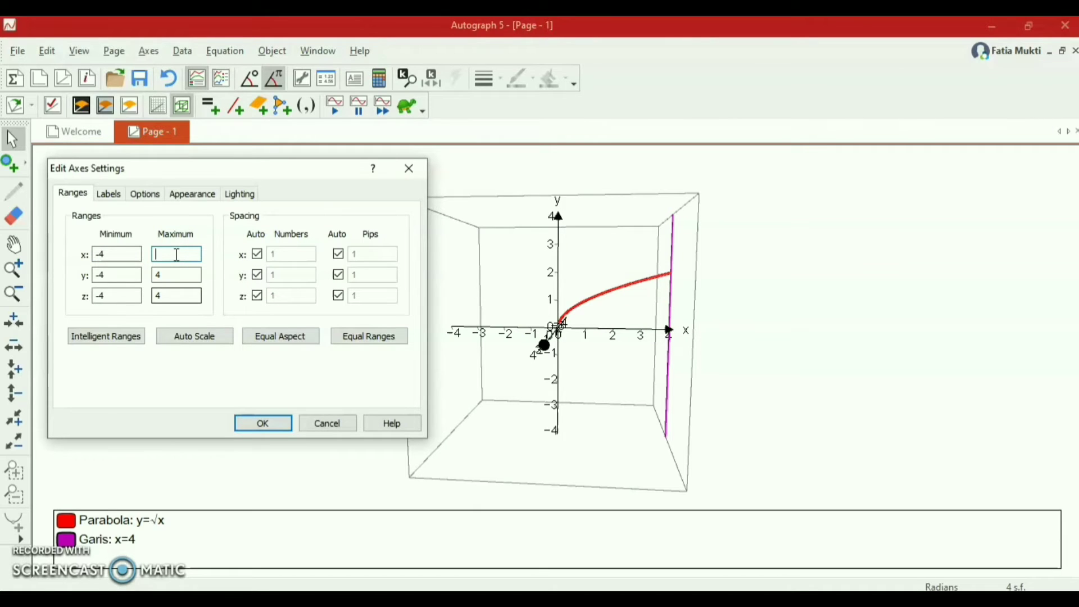
key("Return")
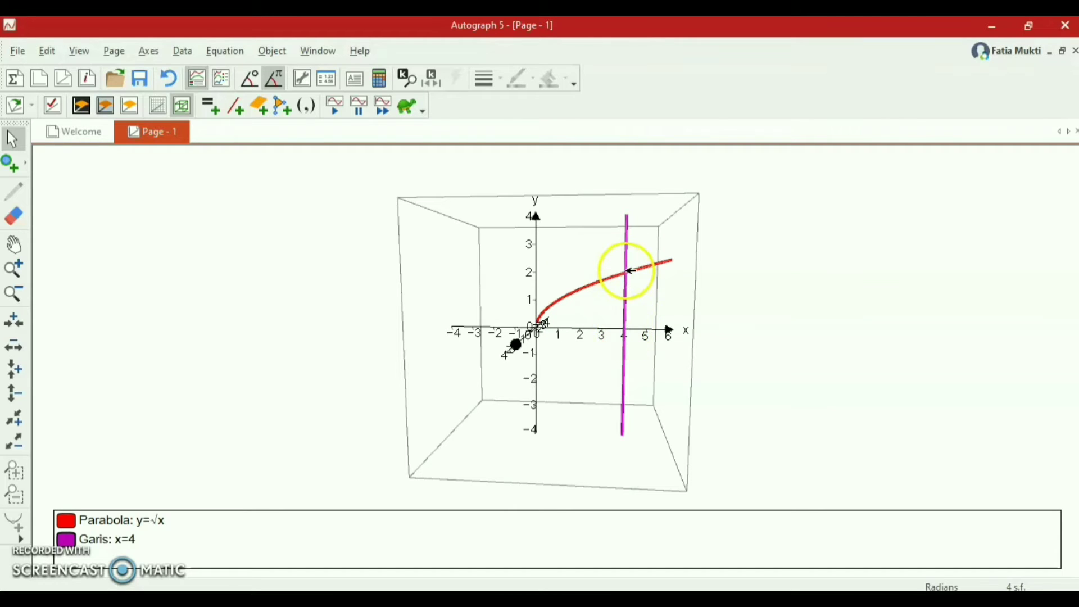
Change the colour of the vertical line x=4 to bright green
left_click_drag(655, 302, 715, 433)
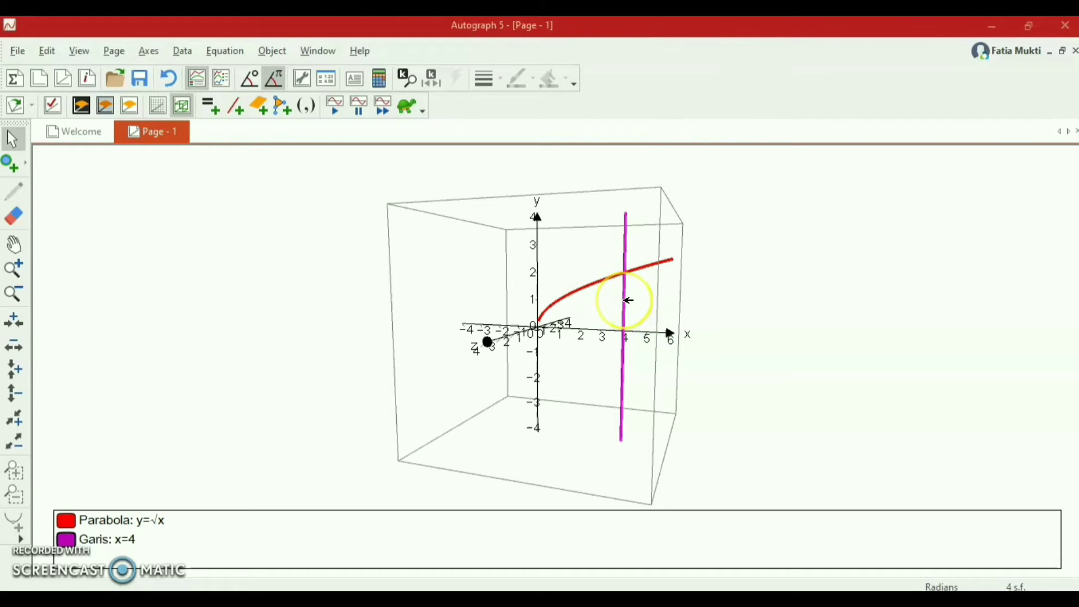
left_click(626, 301)
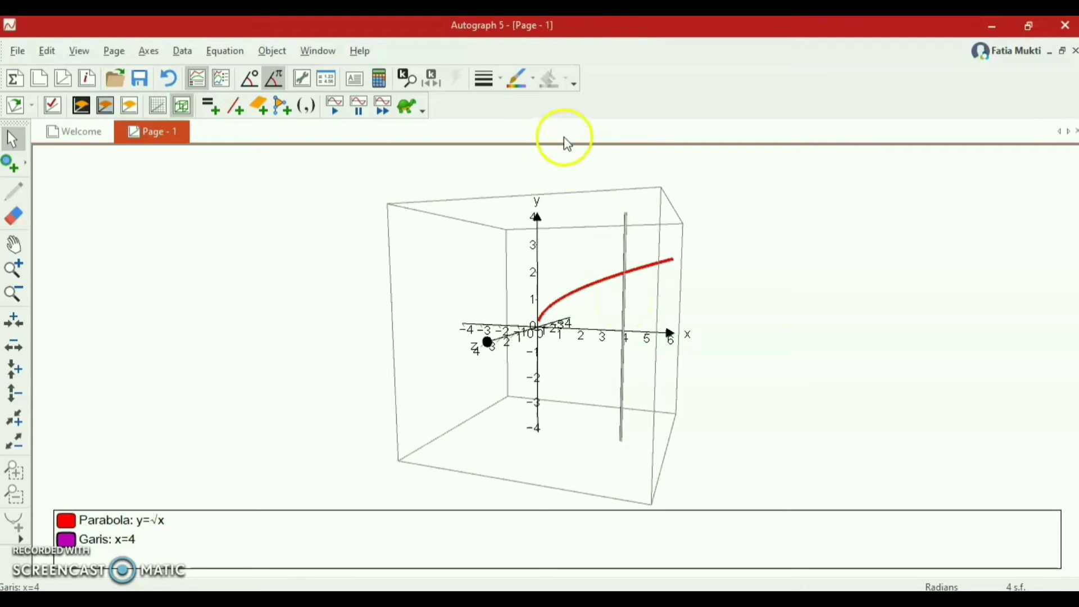
left_click(534, 94)
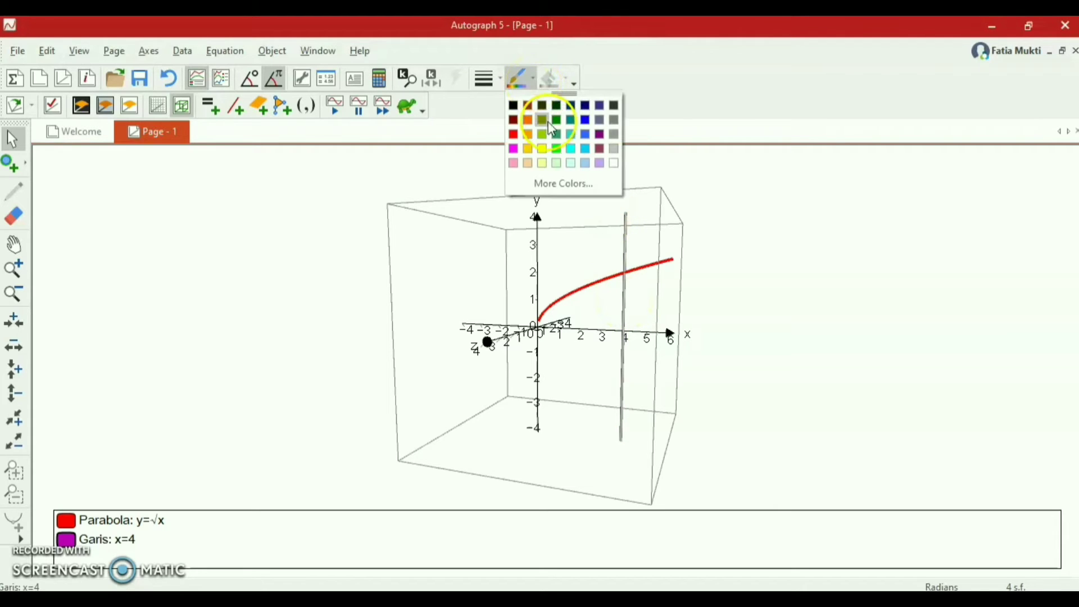
left_click(562, 155)
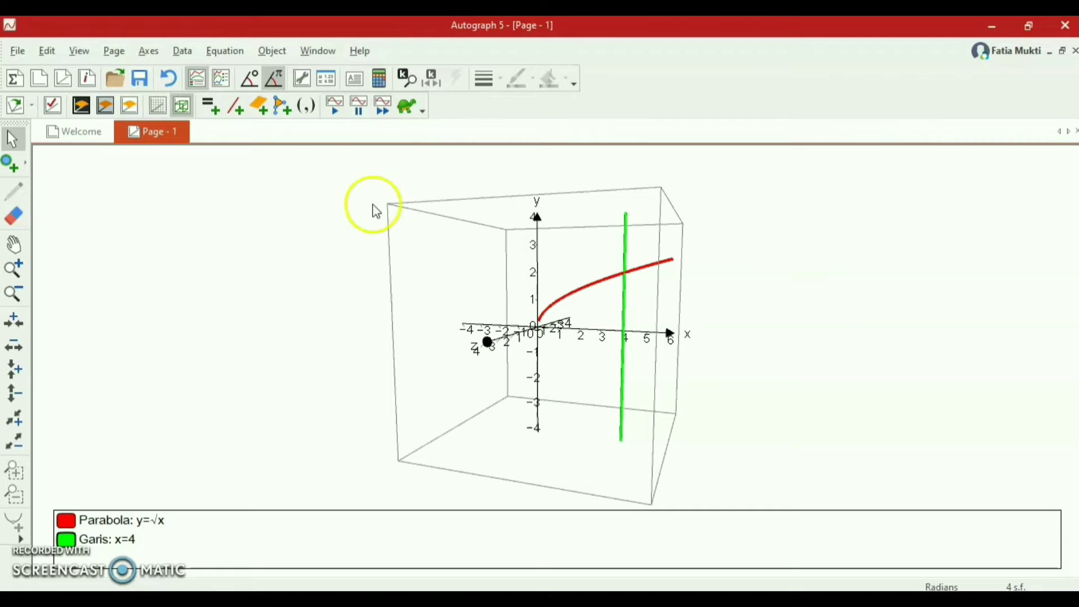
Switch the 3D graph page to the x-y orientation
left_click(31, 107)
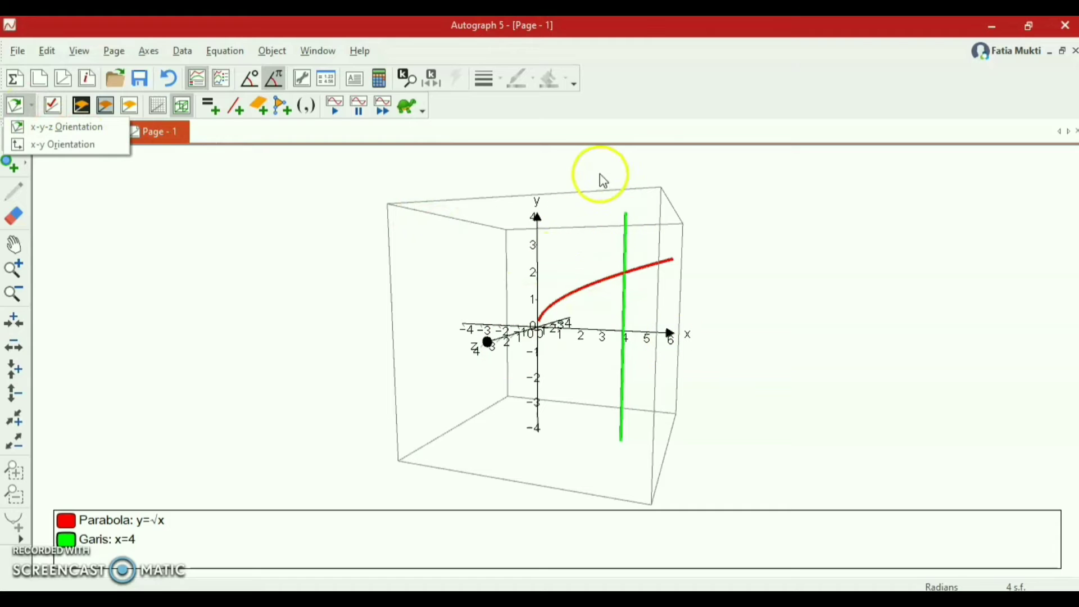
left_click(89, 146)
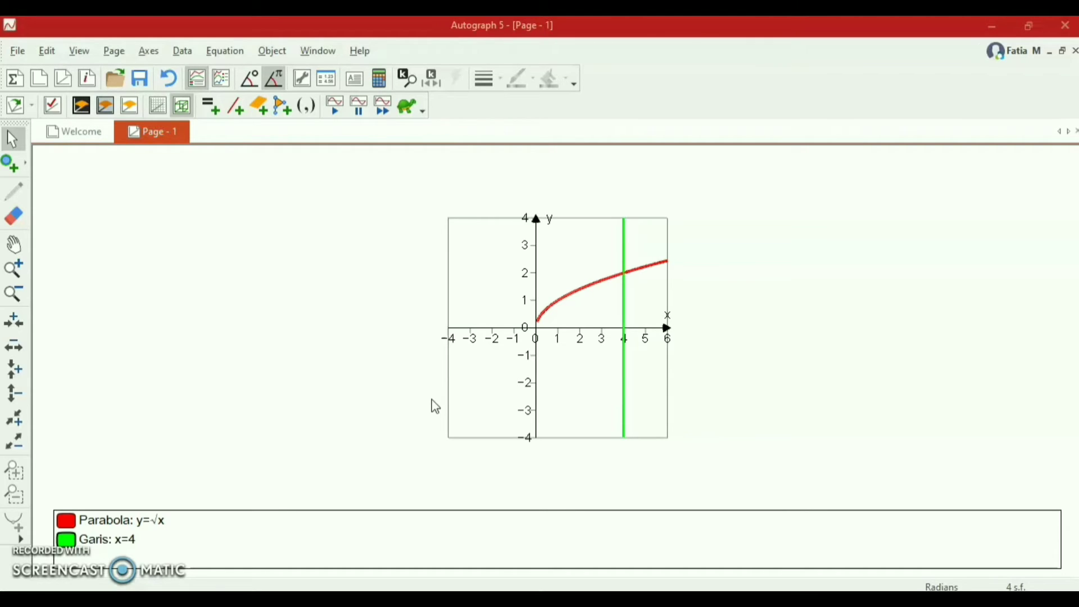
left_click(596, 285)
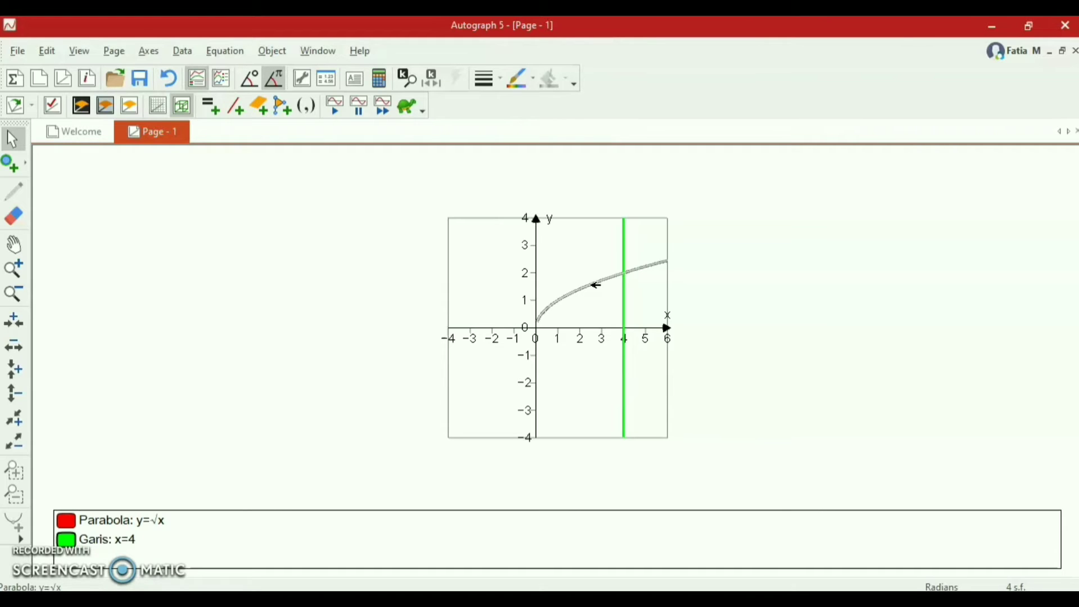
right_click(595, 285)
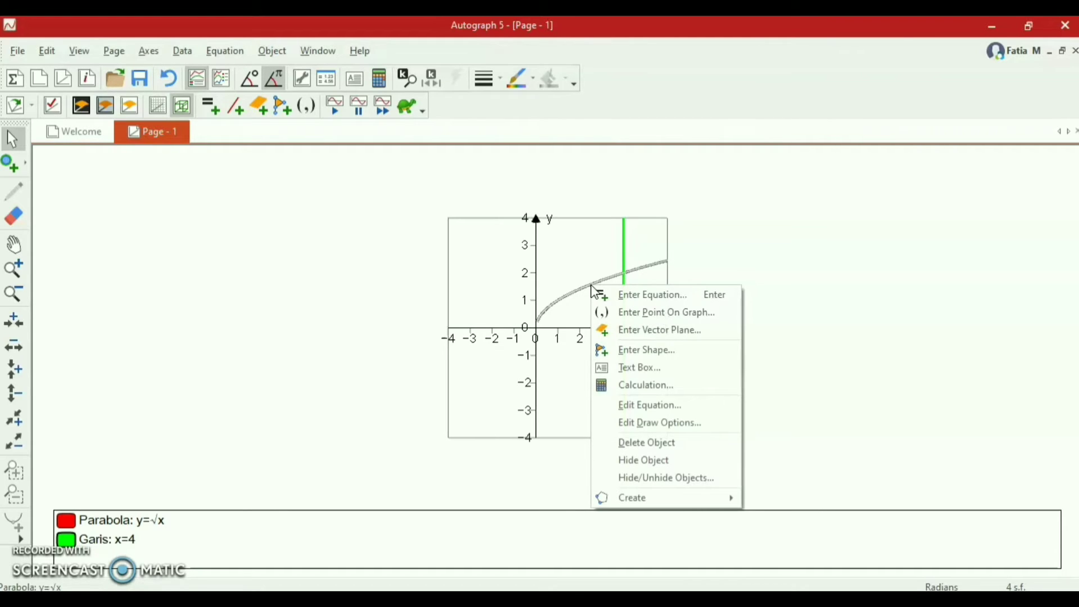
mouse_move(634, 507)
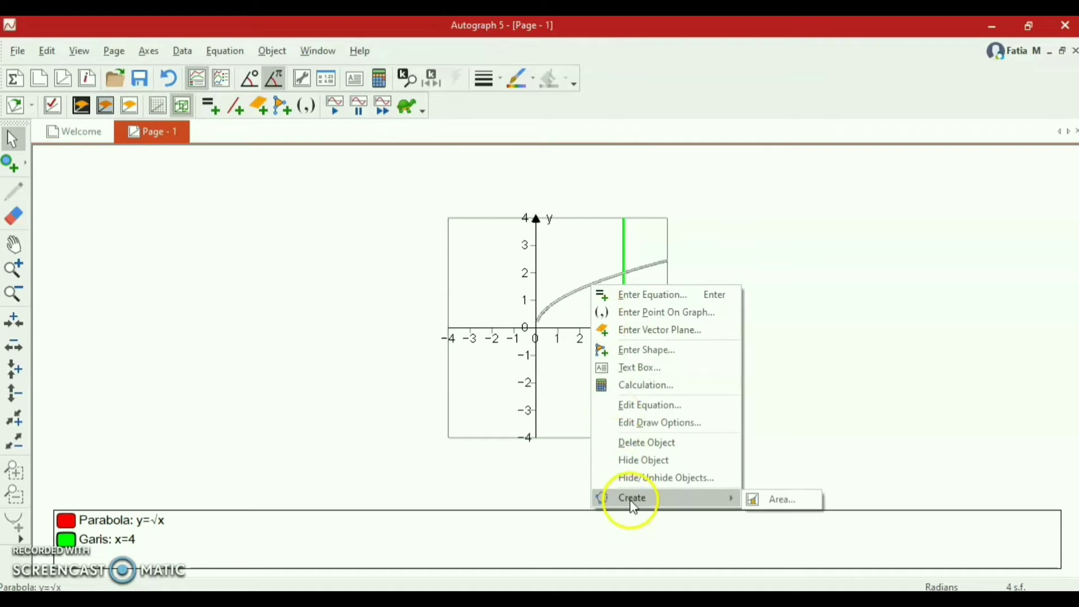
left_click(511, 460)
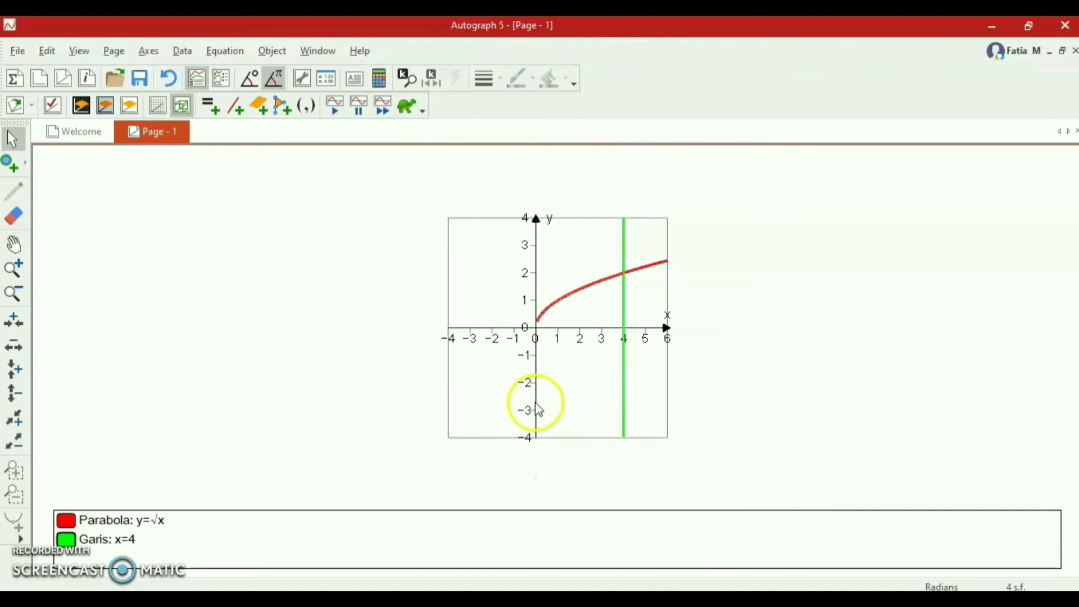
Create an area under the parabola using the Rectangles (left) method, from start point 0 to end point 4 with 5 divisions
left_click(556, 313)
left_click(565, 297)
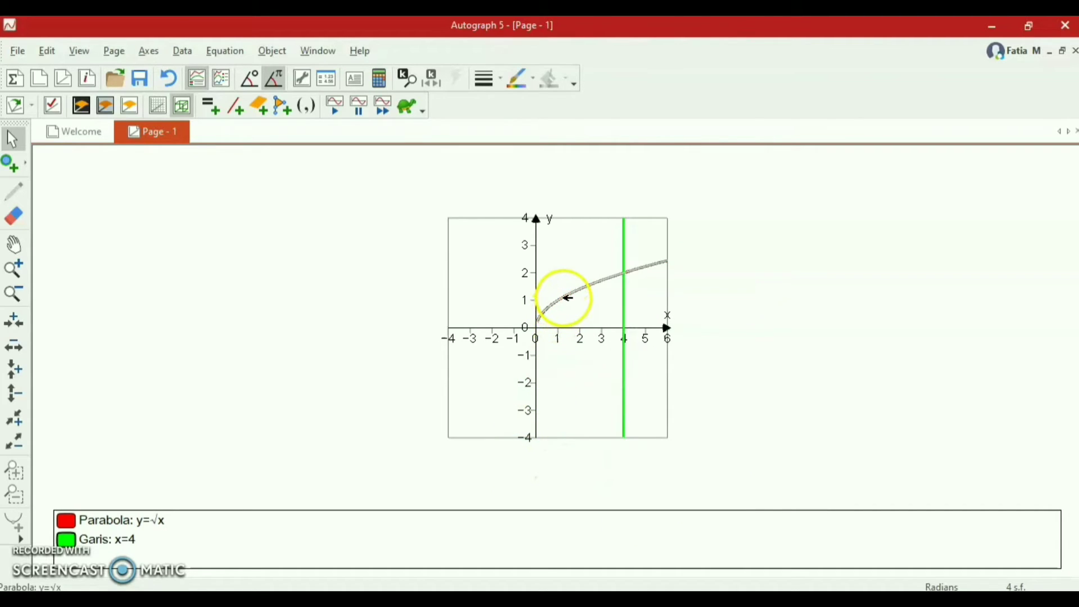
left_click(267, 56)
left_click(318, 272)
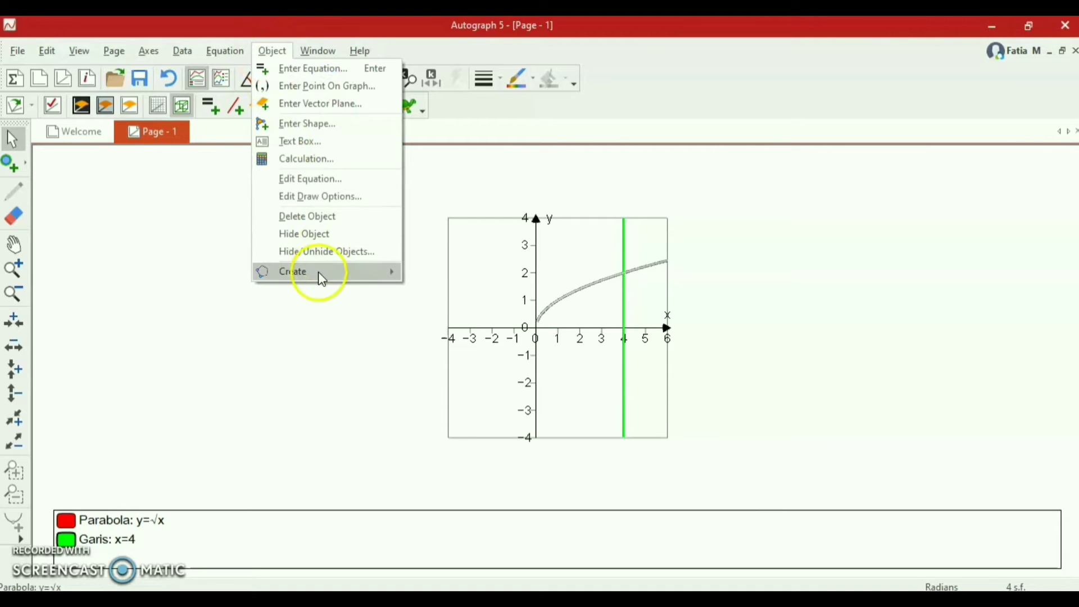
left_click(428, 273)
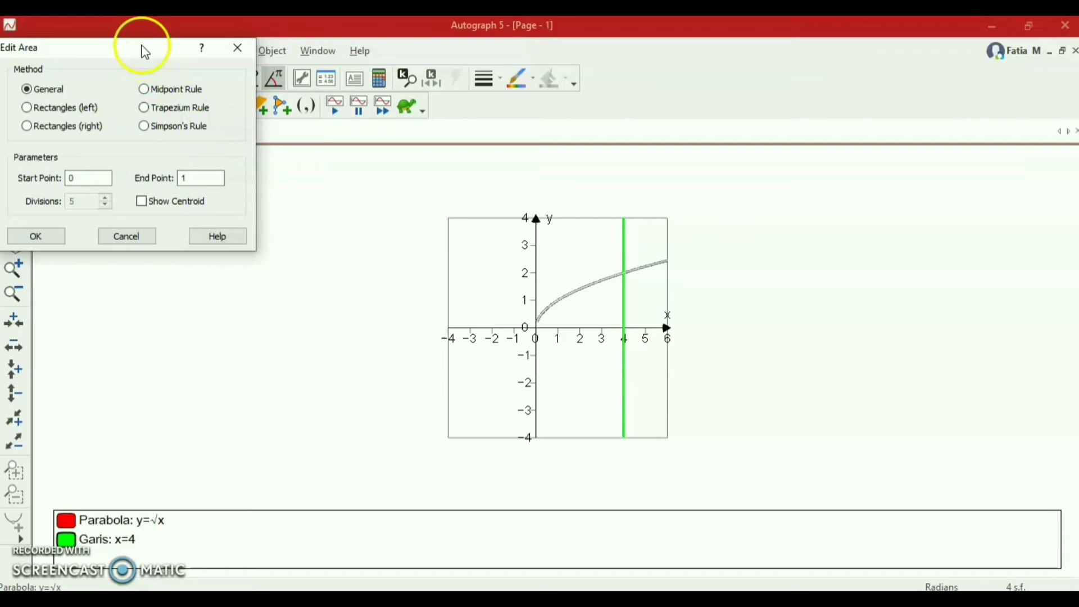
left_click_drag(145, 48, 304, 219)
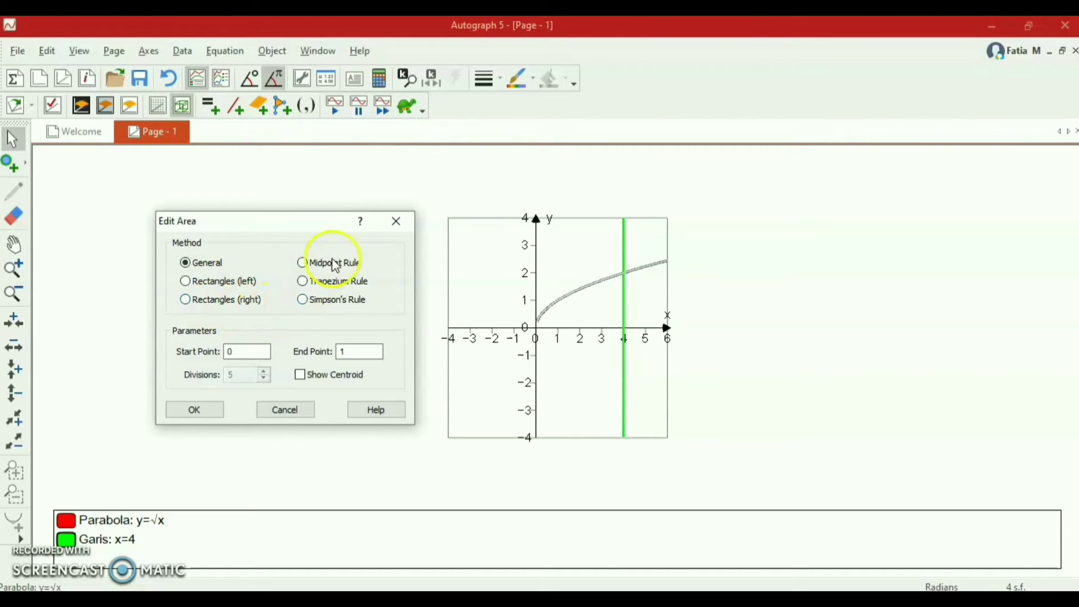
left_click(186, 282)
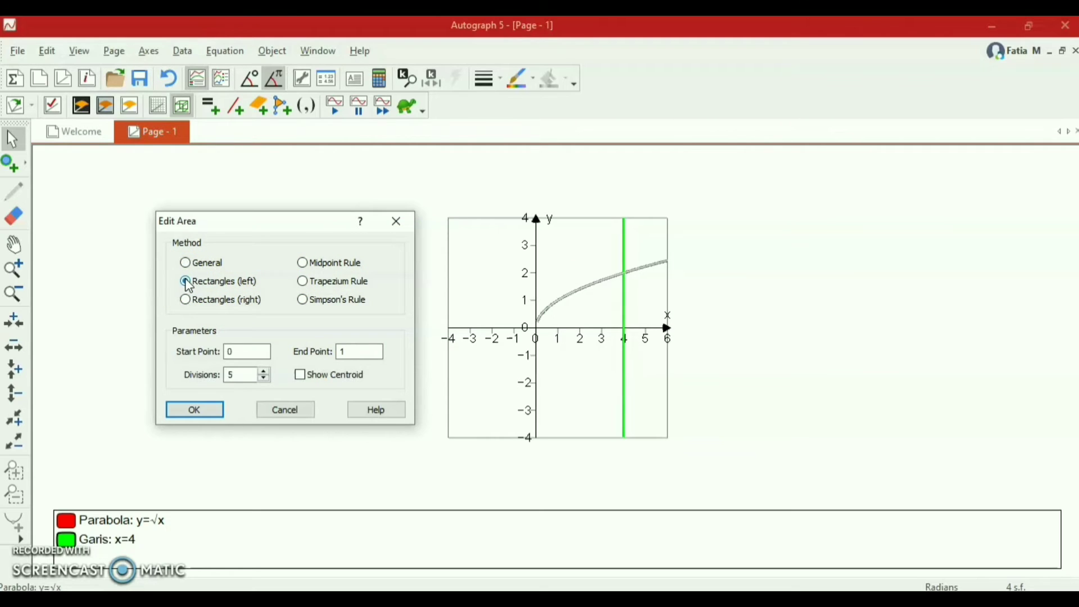
left_click(193, 352)
left_click(183, 339)
left_click(179, 356)
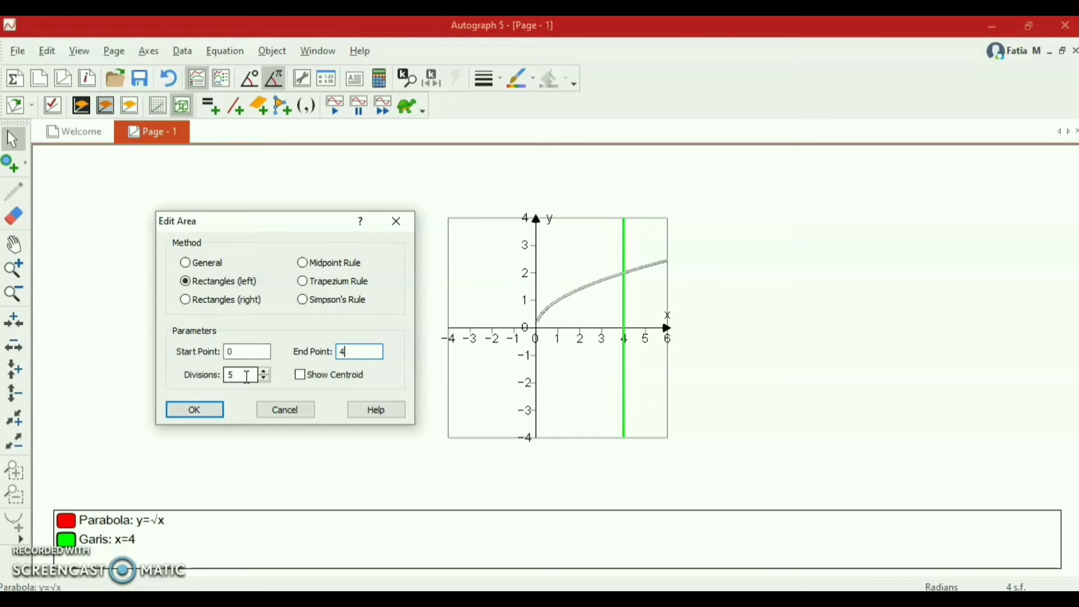
left_click(261, 380)
left_click(195, 412)
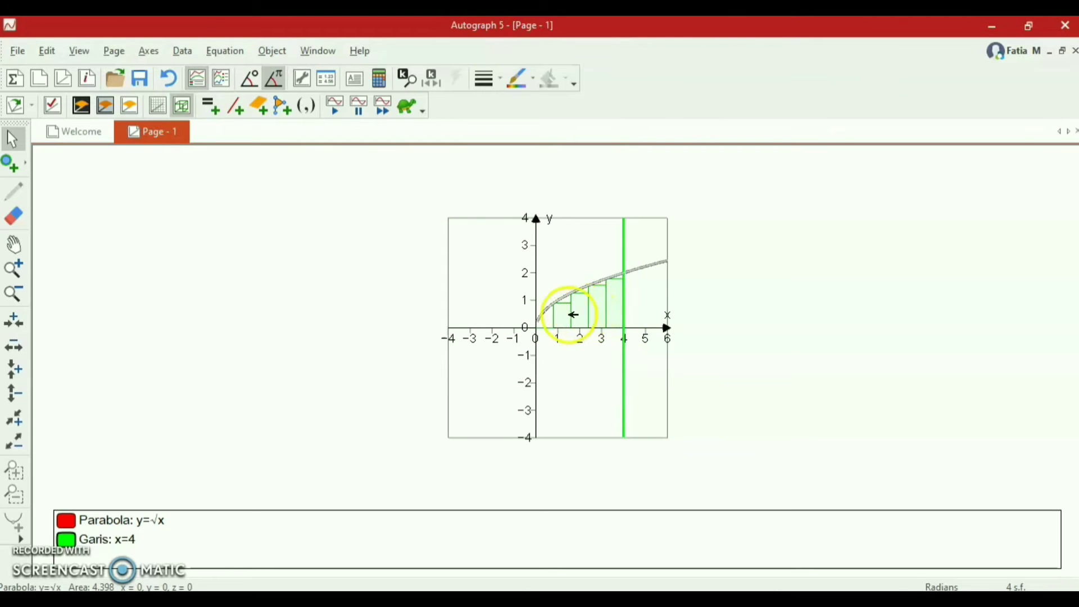
Create a volume of revolution from the area under the parabola, with y = 0 as the axis of rotation
left_click(541, 325)
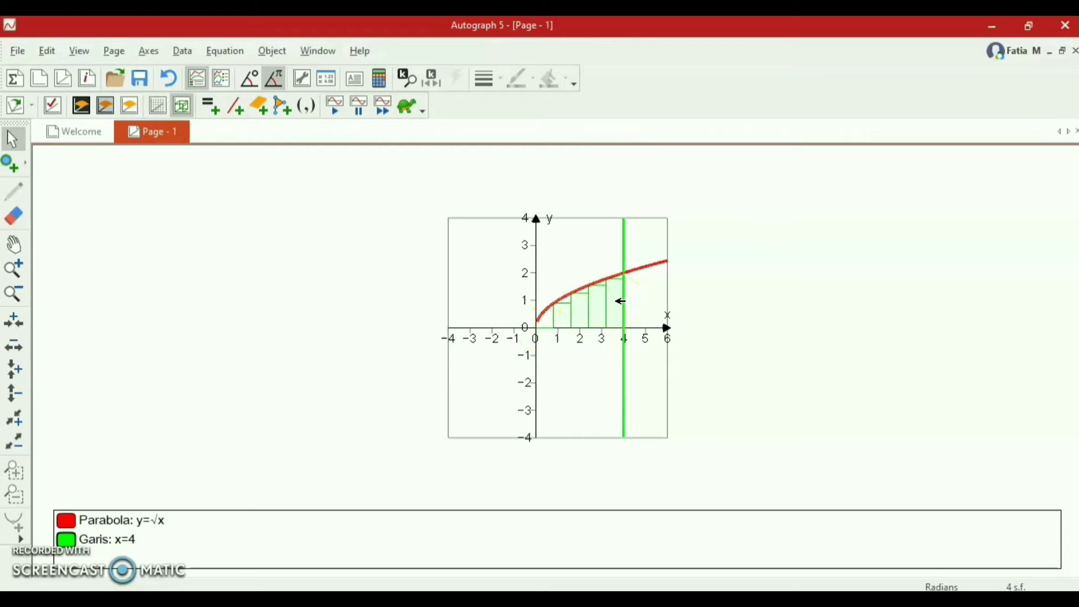
left_click(605, 303)
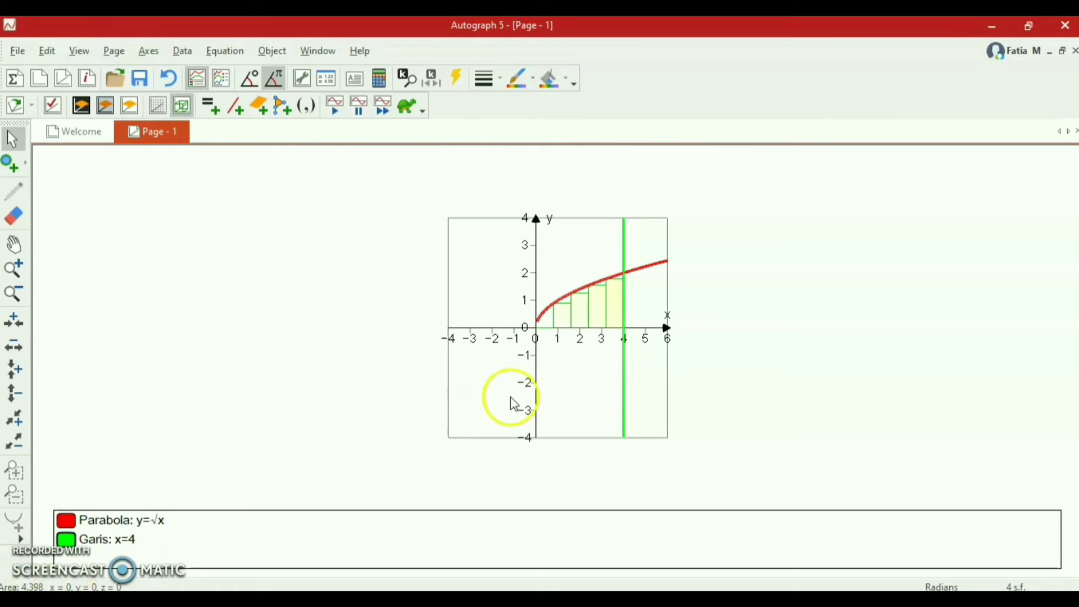
left_click(778, 354)
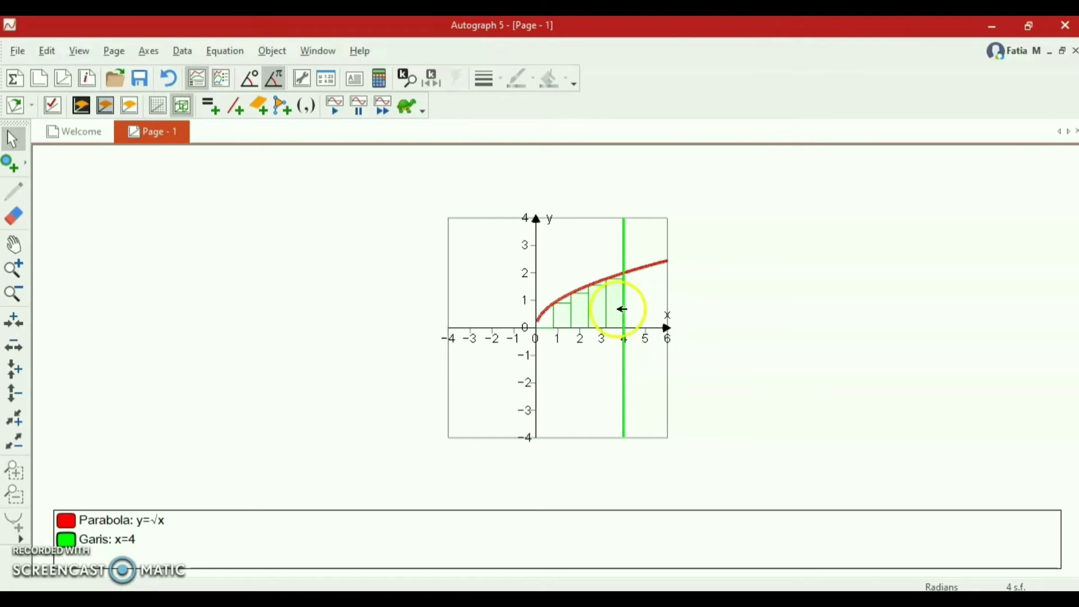
left_click(616, 310)
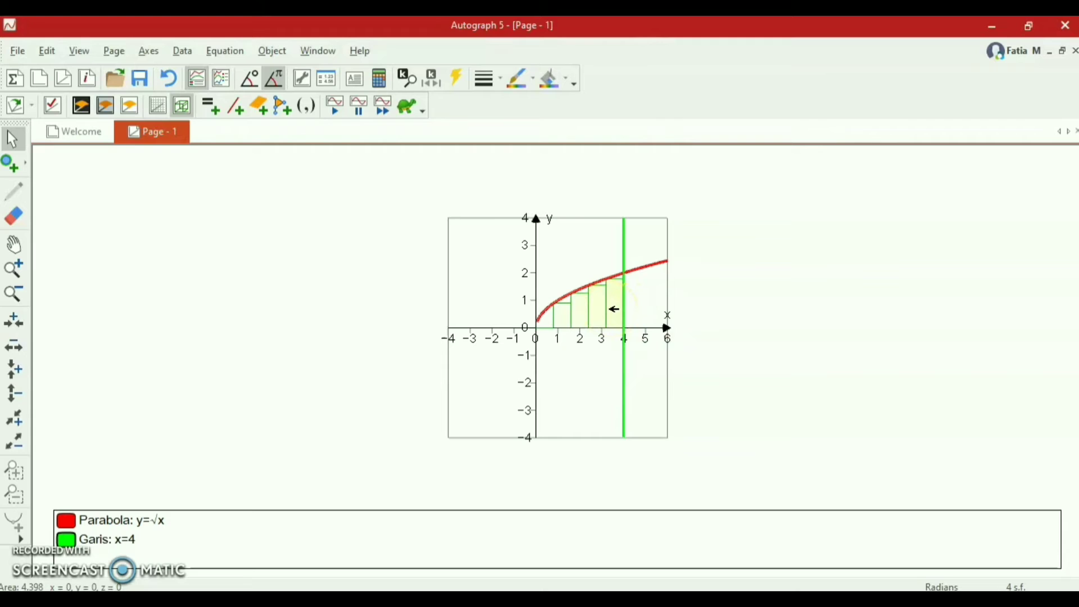
right_click(615, 309)
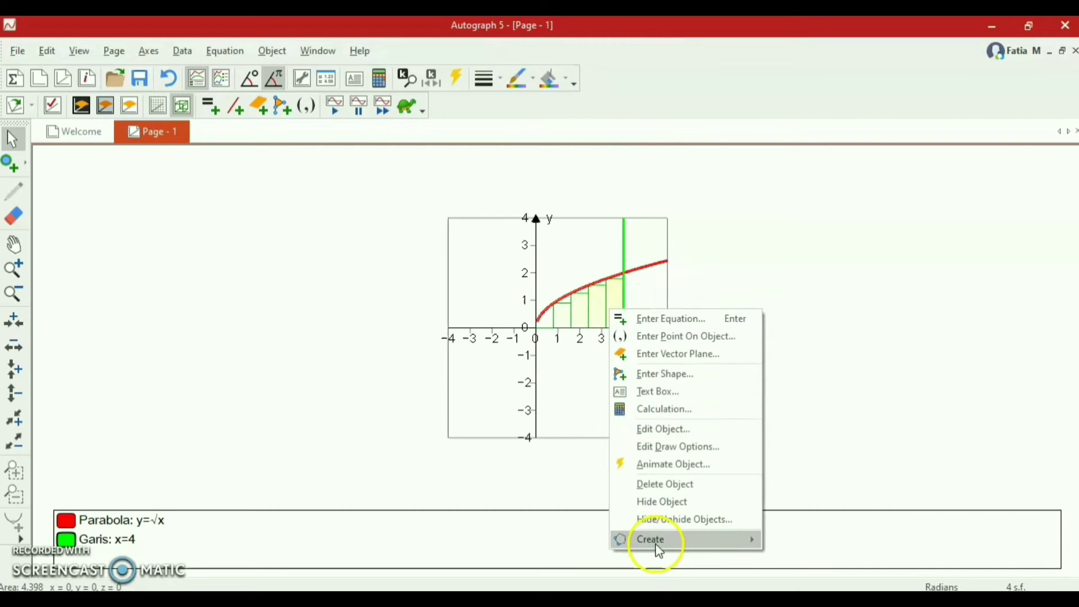
mouse_move(668, 548)
left_click(798, 543)
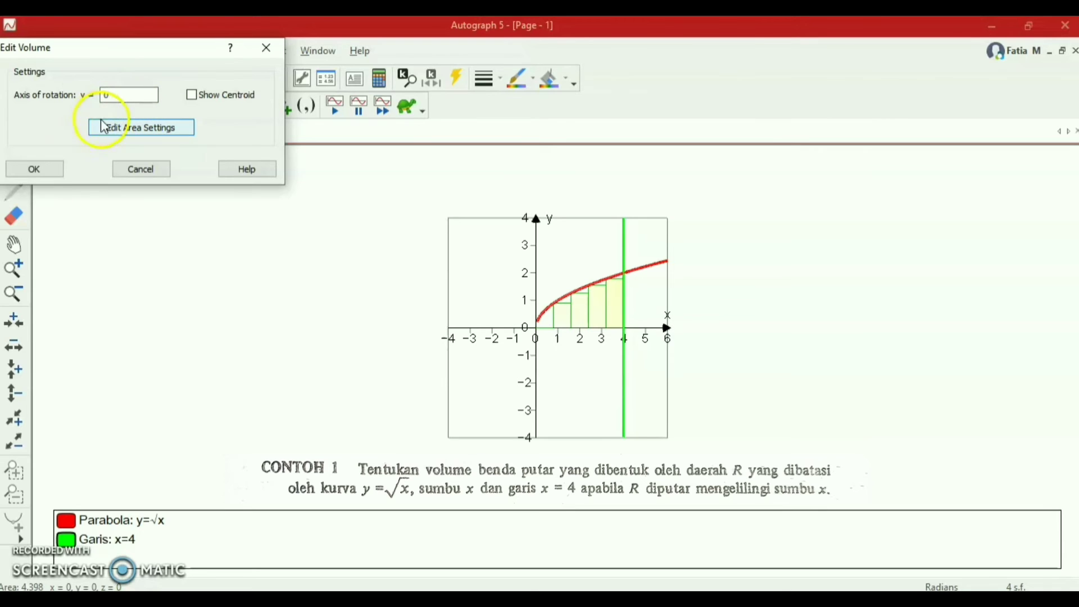
left_click(34, 169)
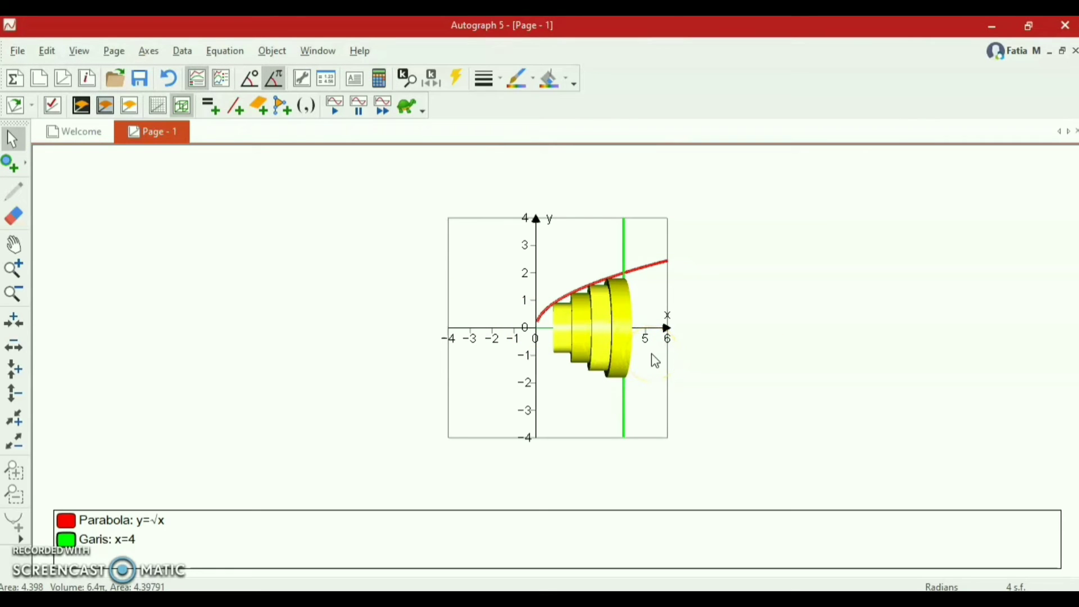
Edit the area settings of the solid of revolution to use 16 divisions
left_click_drag(652, 361, 627, 333)
left_click(646, 334)
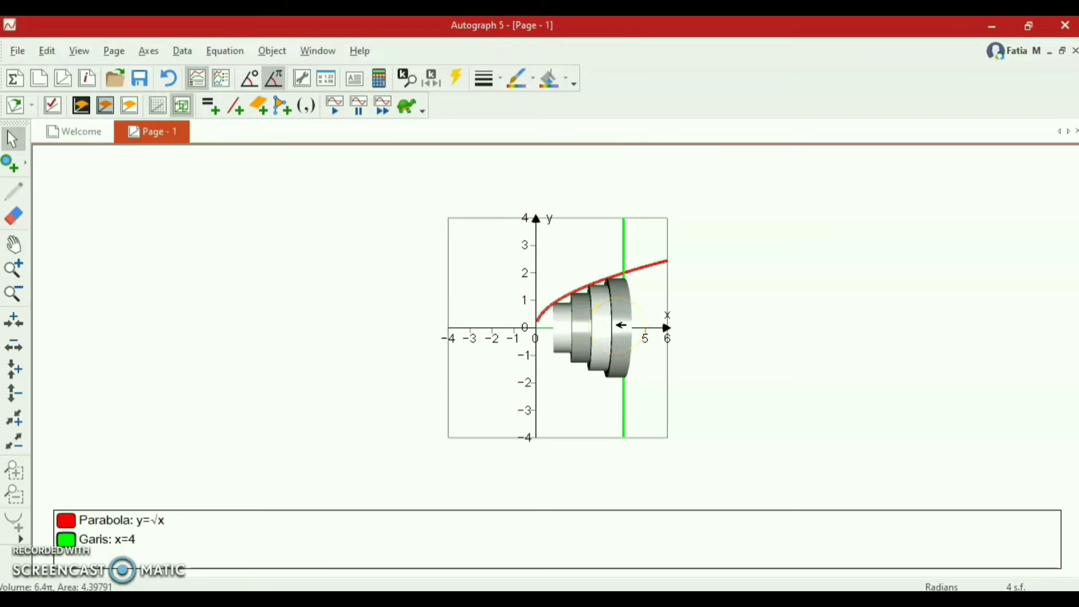
double_click(620, 327)
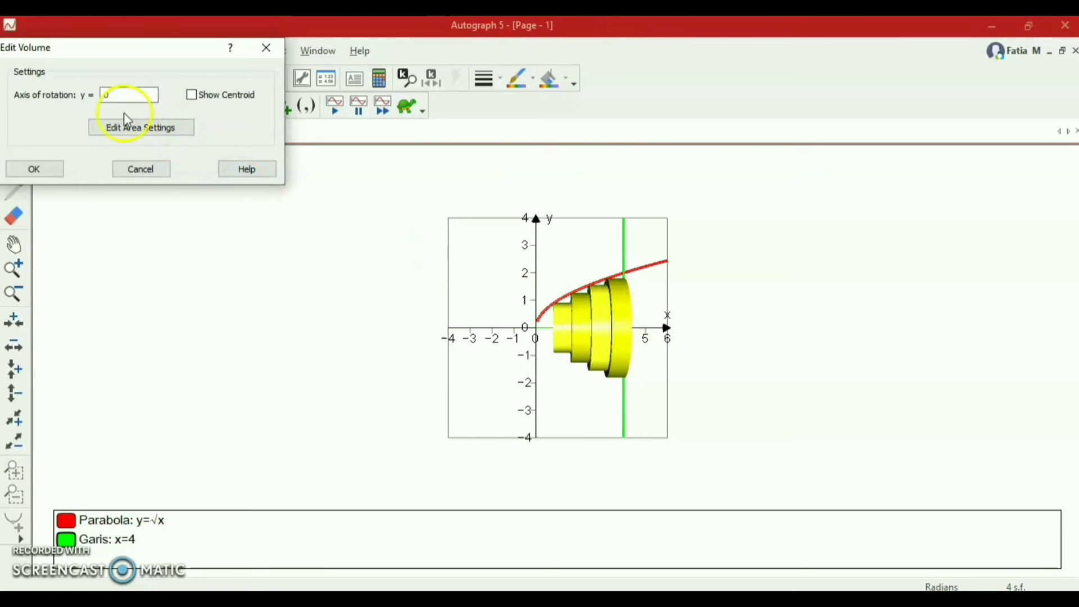
left_click(124, 127)
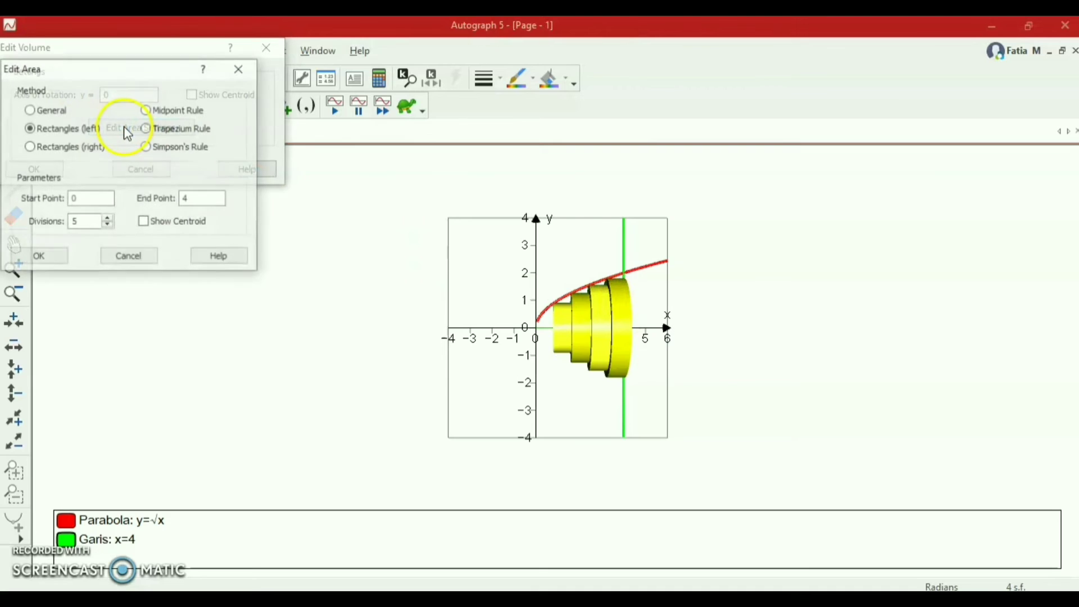
left_click(110, 224)
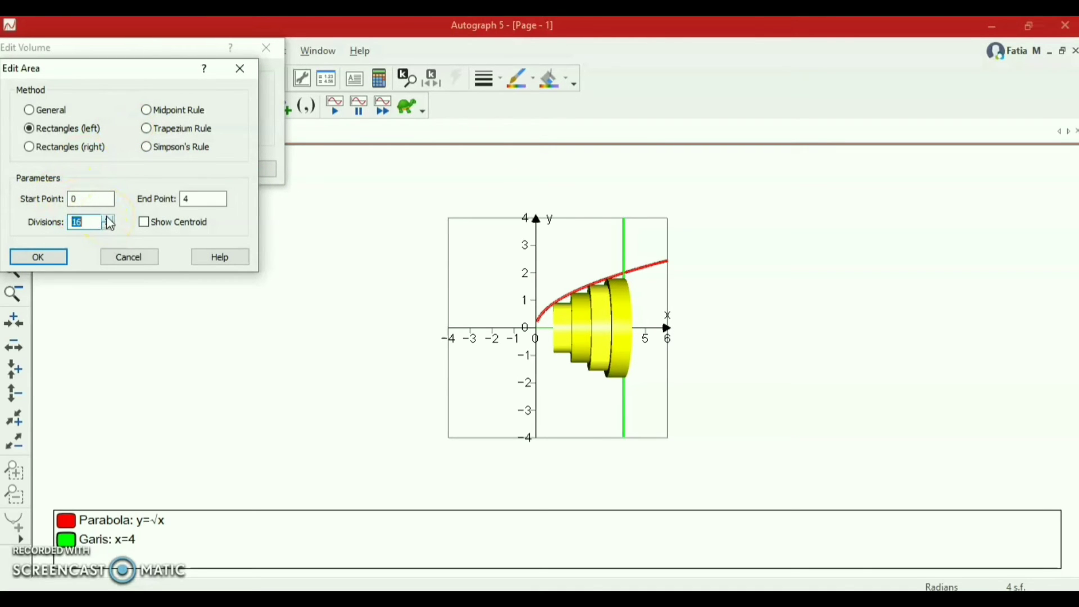
left_click(34, 257)
left_click(204, 313)
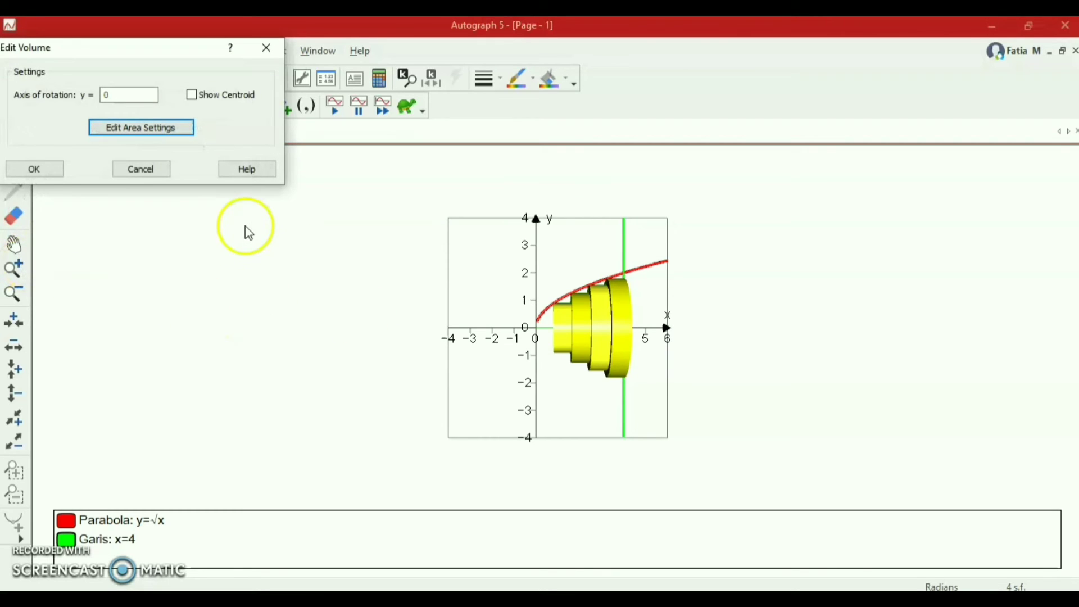
left_click(34, 170)
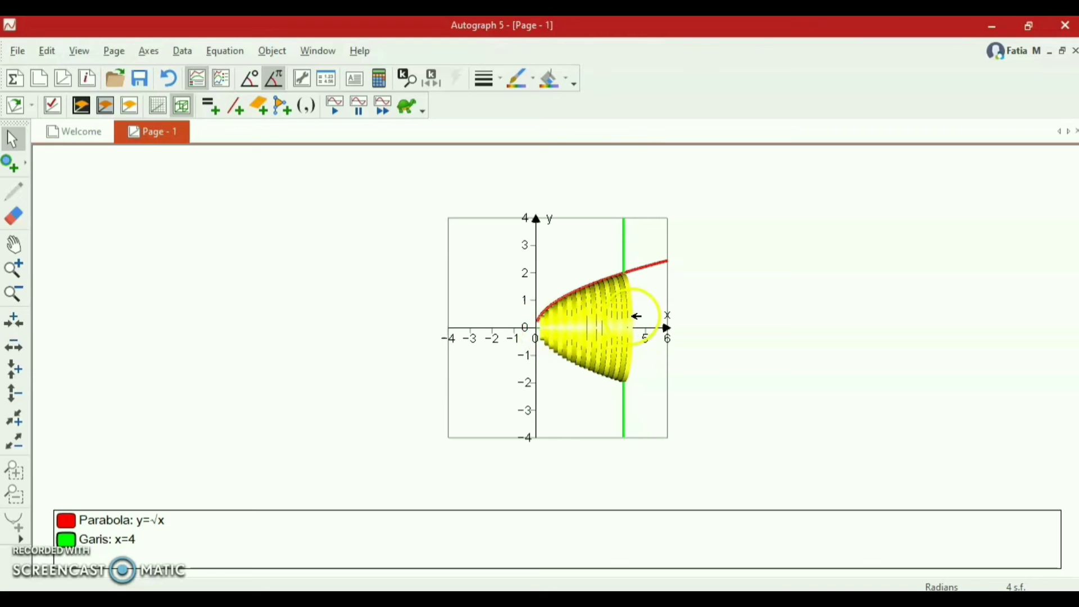
Increase the divisions in the volume's area settings to 100 and deselect the solid
left_click_drag(665, 331, 752, 344)
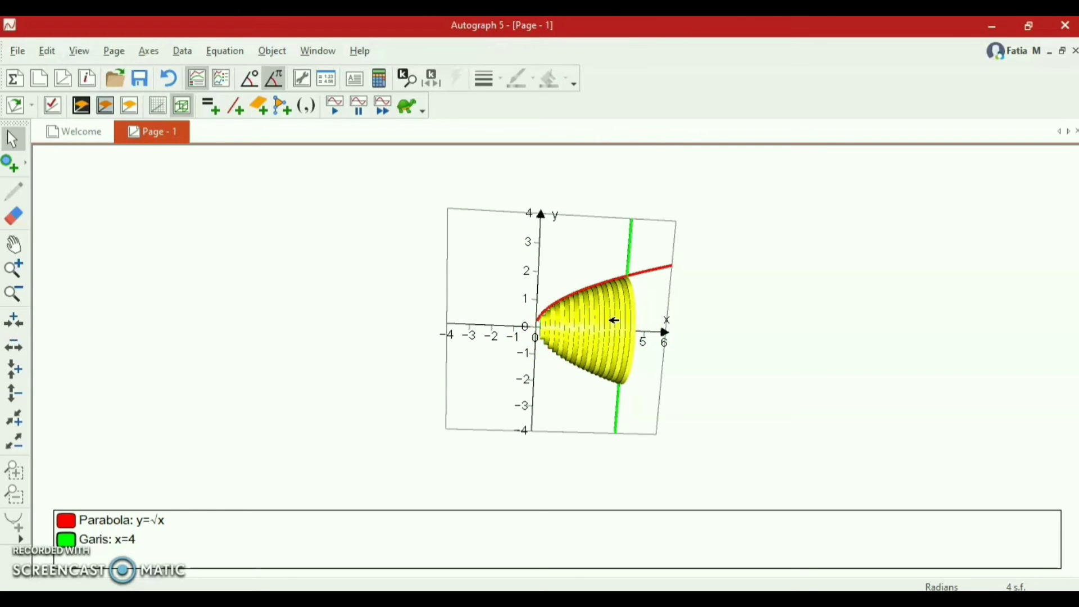
mouse_move(614, 321)
left_mouse_down()
mouse_move(609, 257)
mouse_move(472, 219)
mouse_move(455, 227)
mouse_move(447, 208)
mouse_move(610, 310)
left_mouse_up()
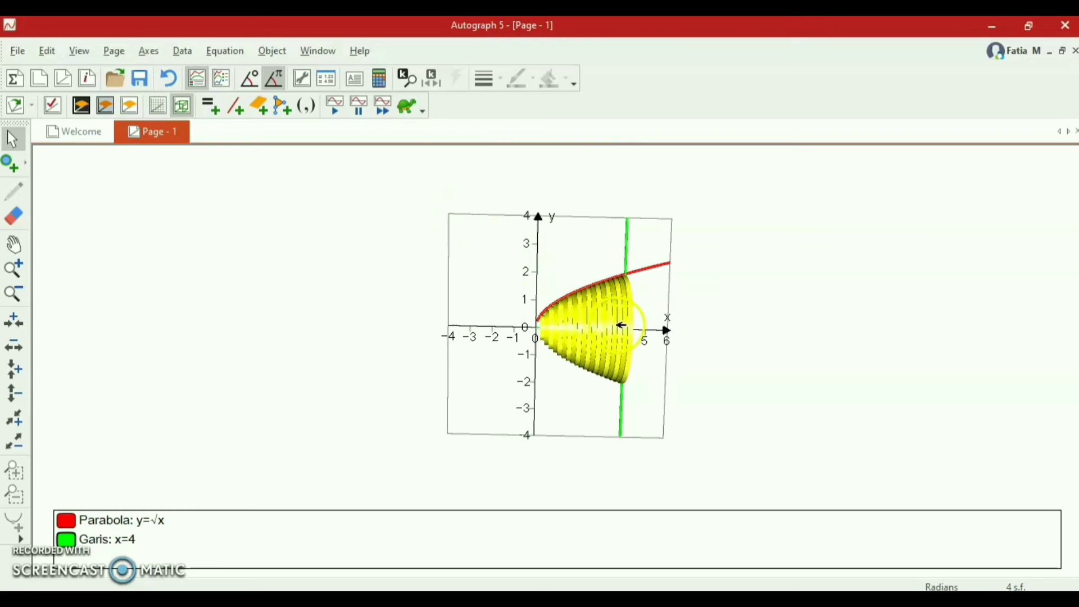
left_click(622, 329)
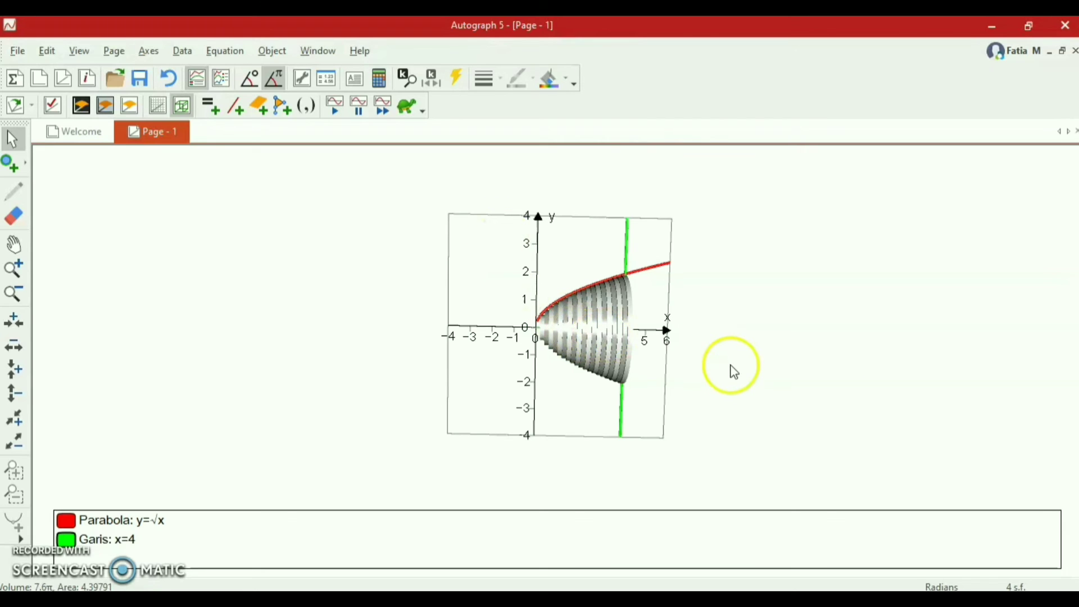
left_click(607, 325)
double_click(610, 324)
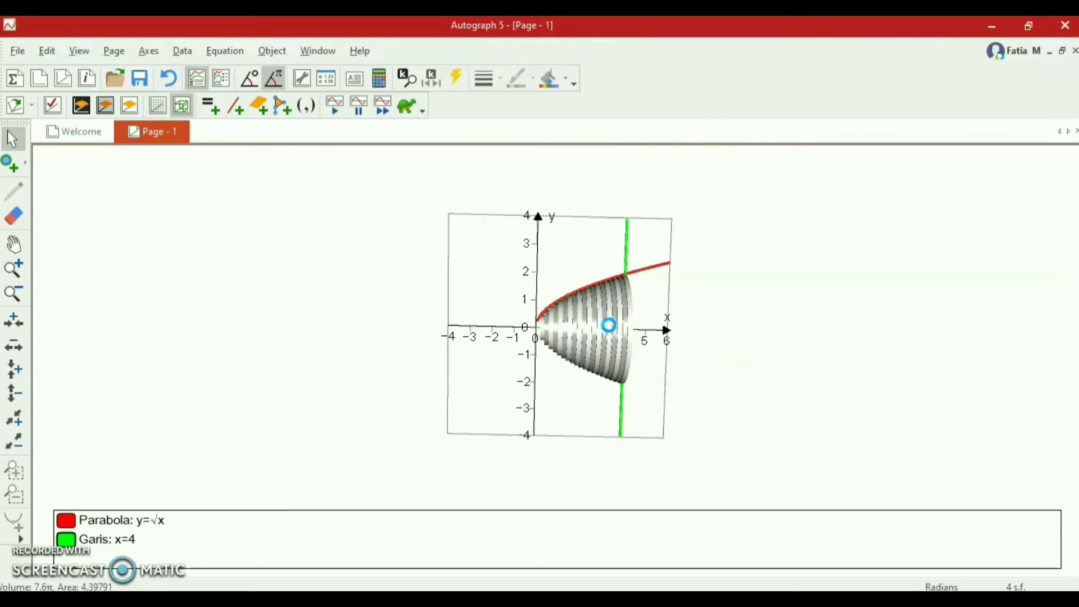
left_click(176, 129)
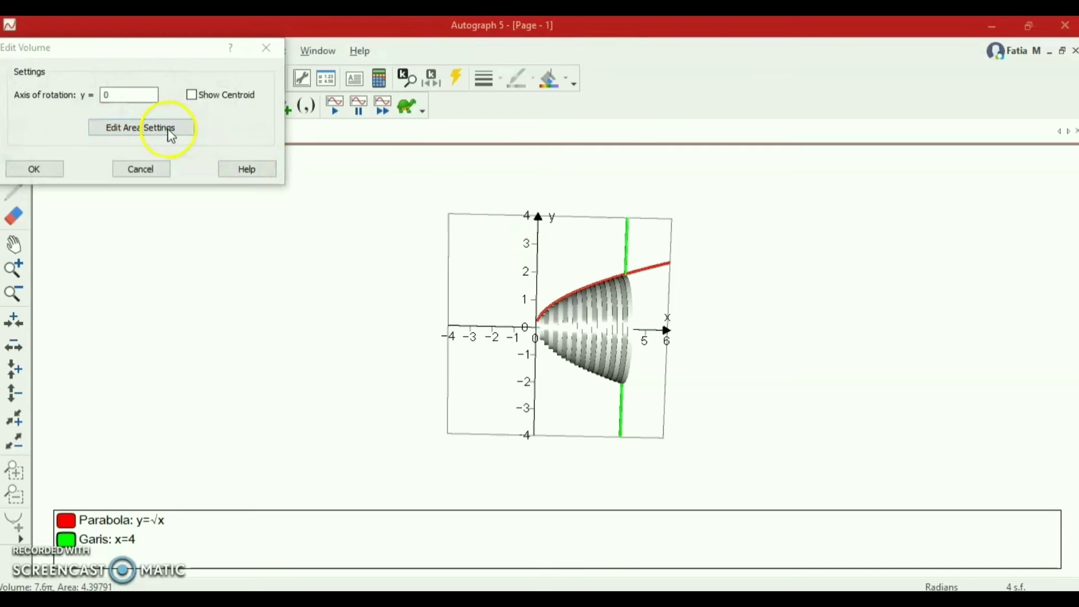
left_click(82, 223)
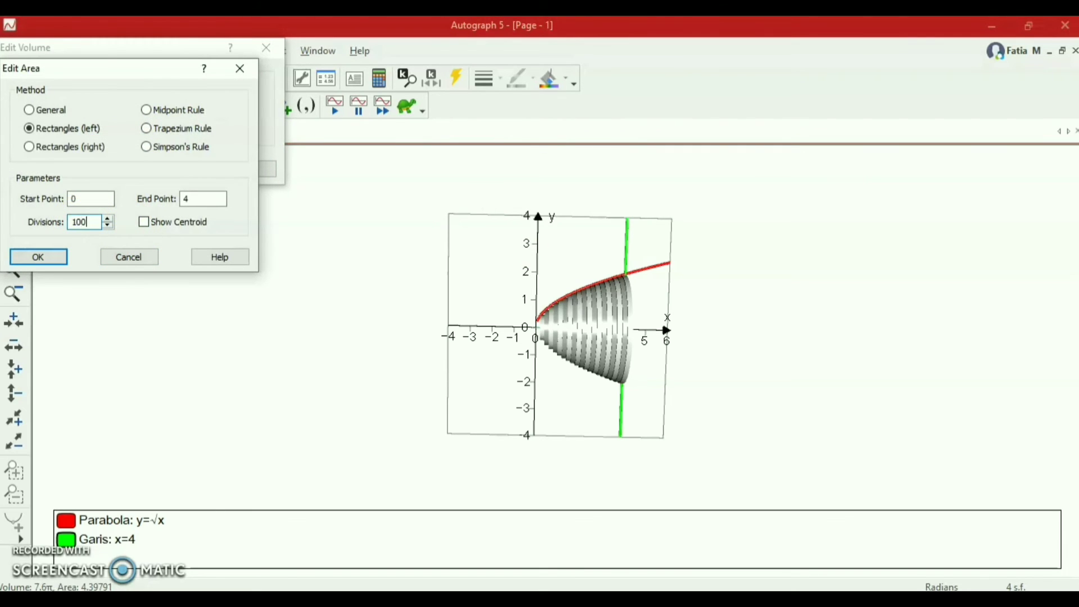
type("100")
key("Return")
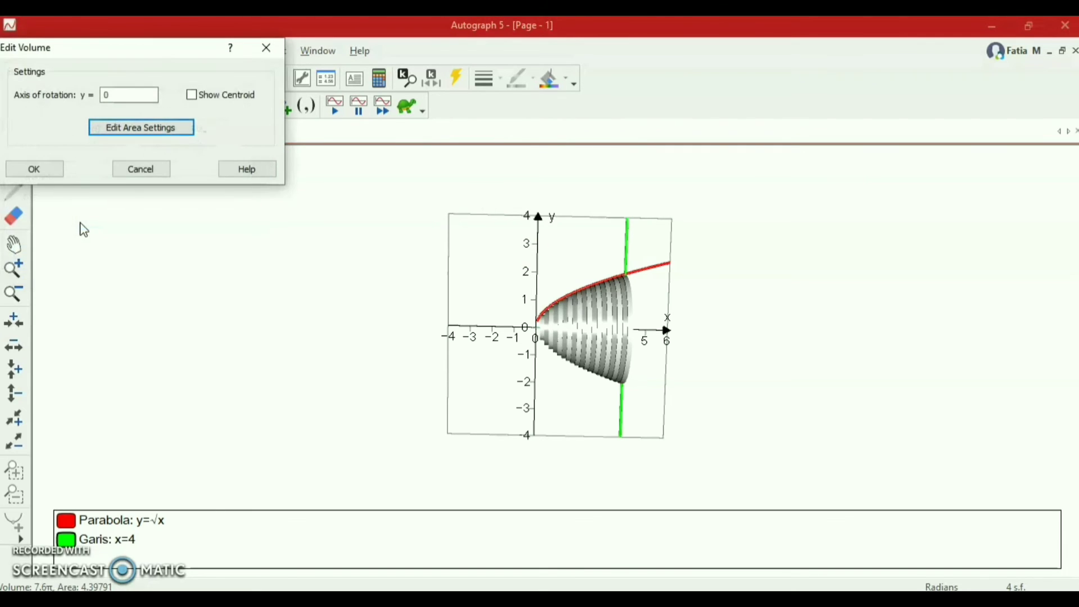
left_click(38, 175)
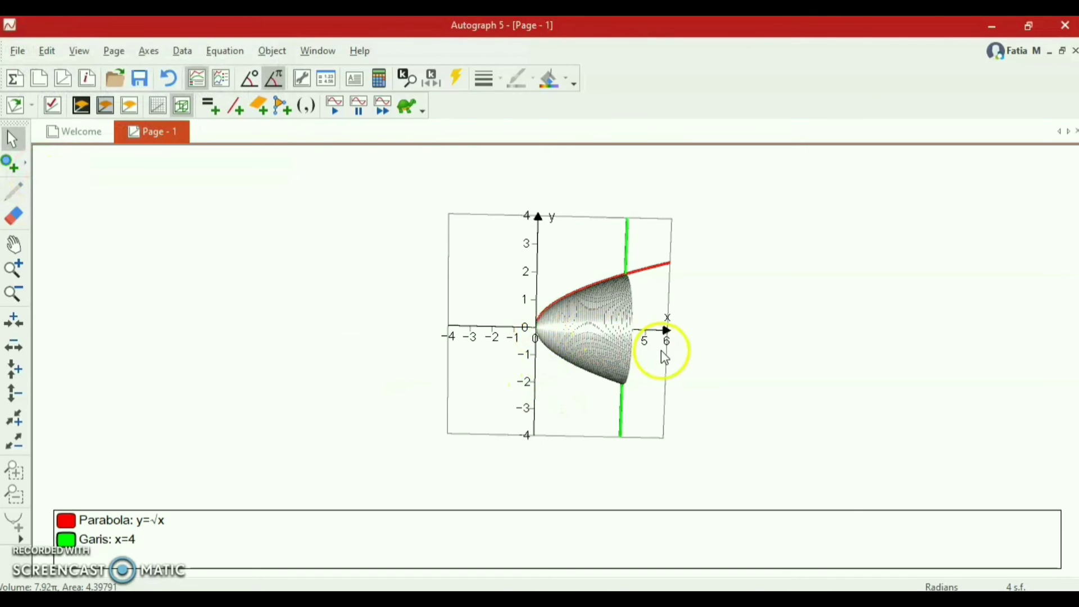
left_click(729, 373)
left_click_drag(659, 333, 631, 334)
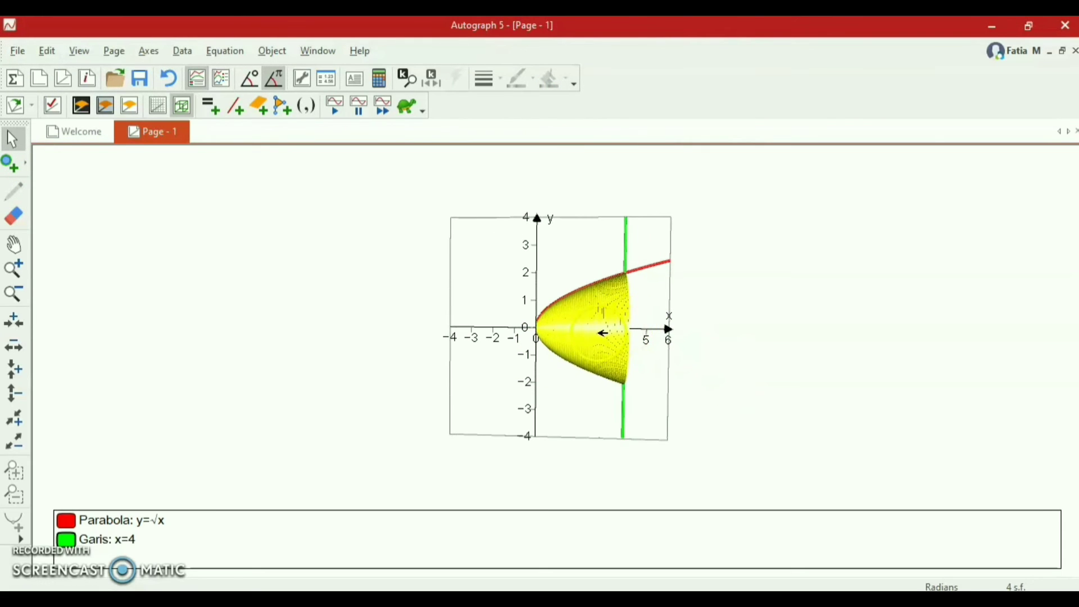
Select the solid of revolution, expand its volume and area read-out into the Status Box, and place the box below the graph
left_click(602, 333)
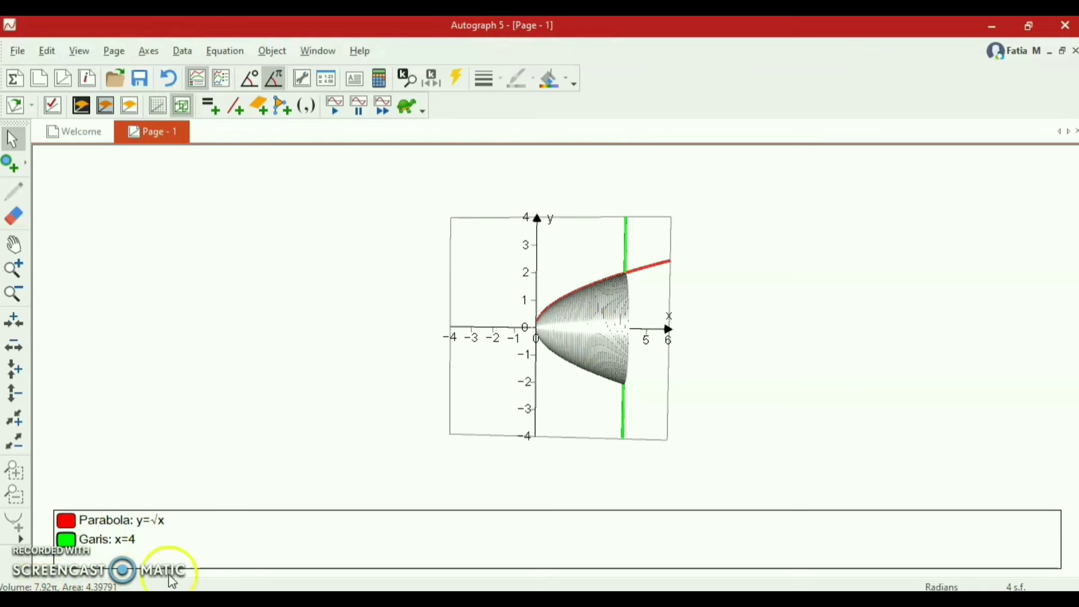
left_click(298, 490)
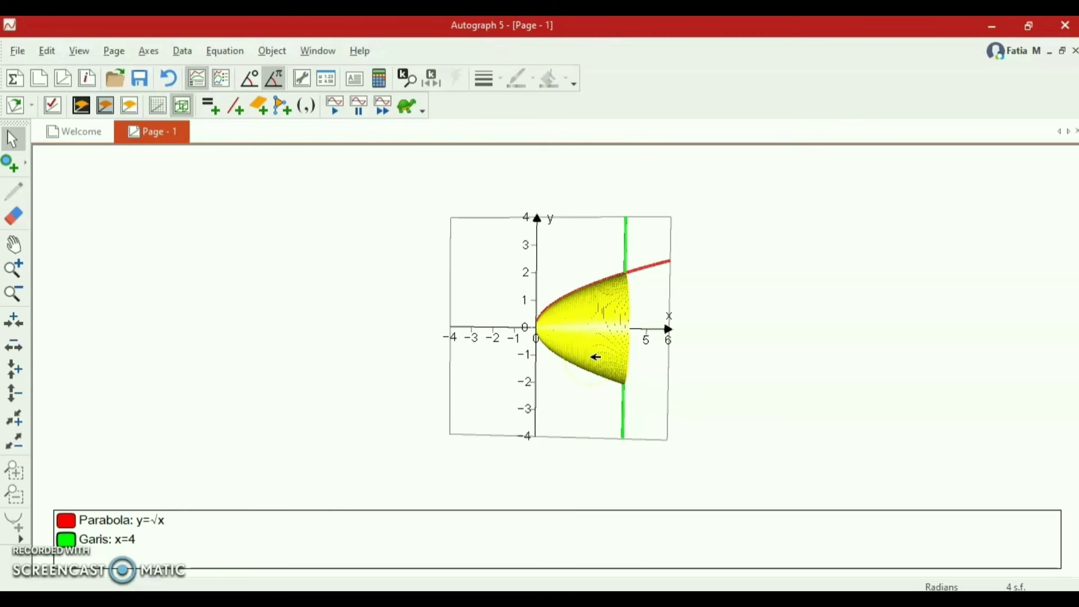
left_click(607, 344)
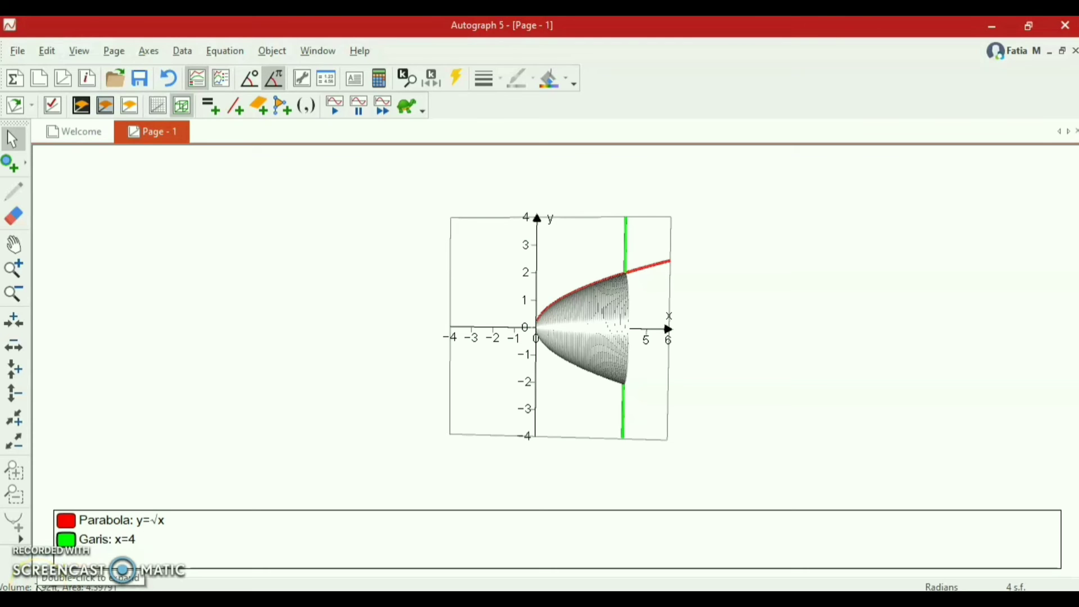
double_click(40, 587)
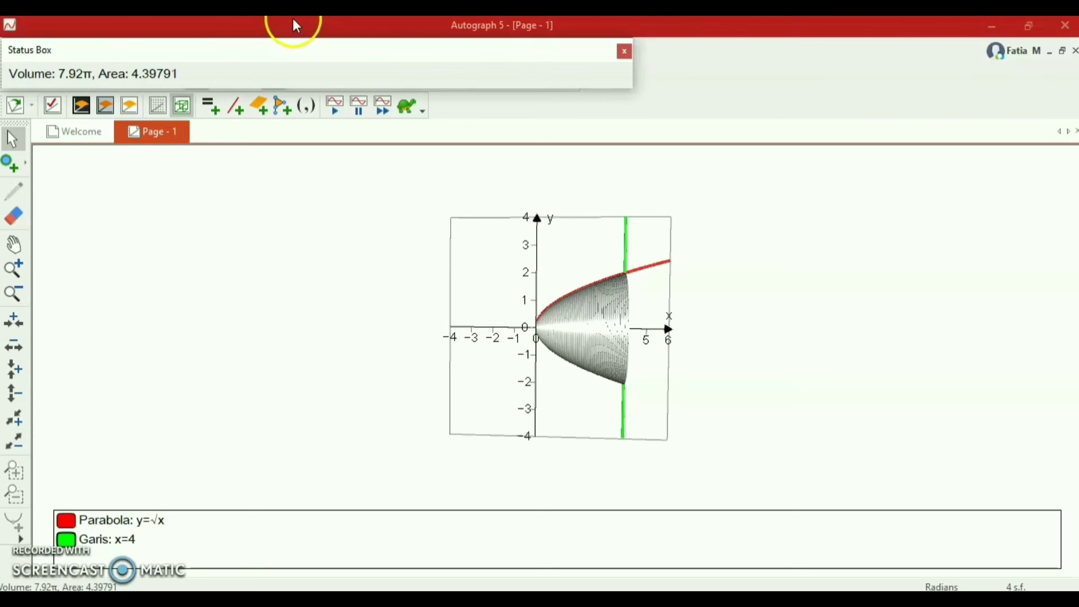
left_click_drag(213, 55, 640, 477)
left_click(729, 399)
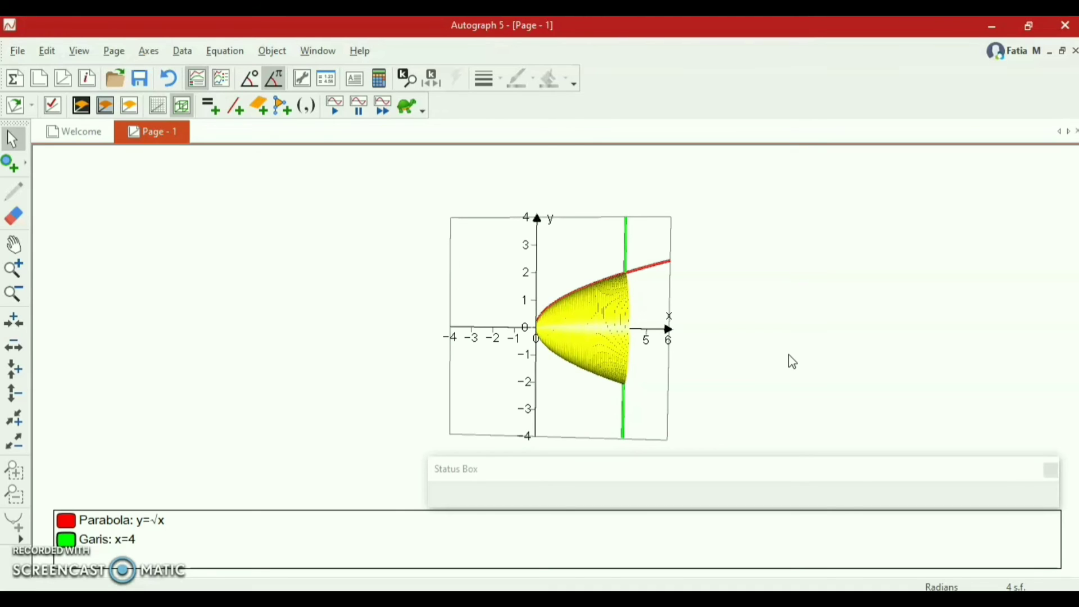
Reselect the solid to check its volume and area in the Status Box, and deselect it
left_click(709, 289)
left_click(615, 319)
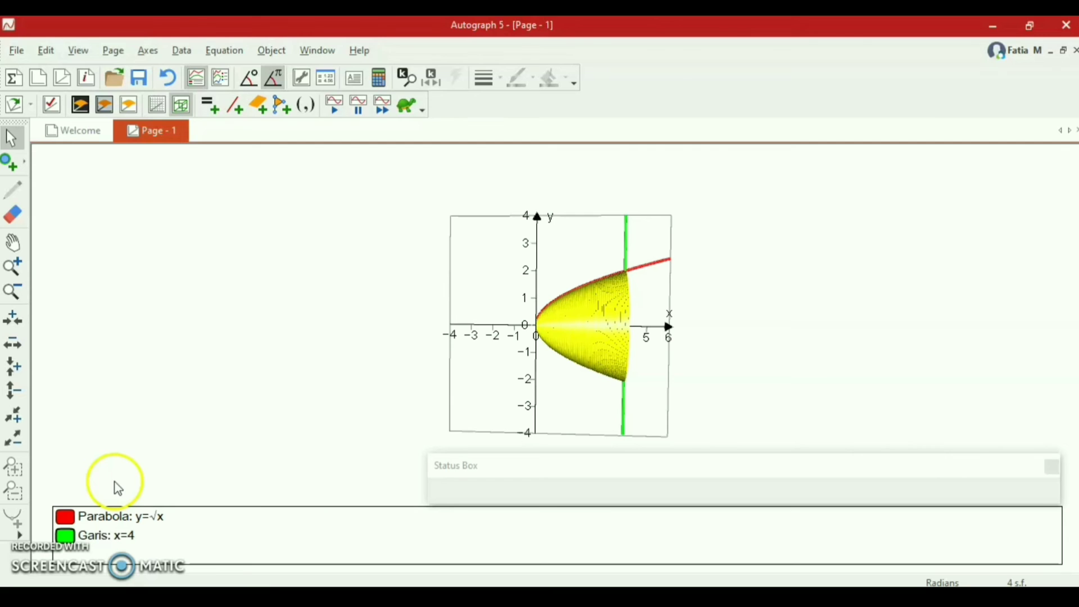
left_click(753, 395)
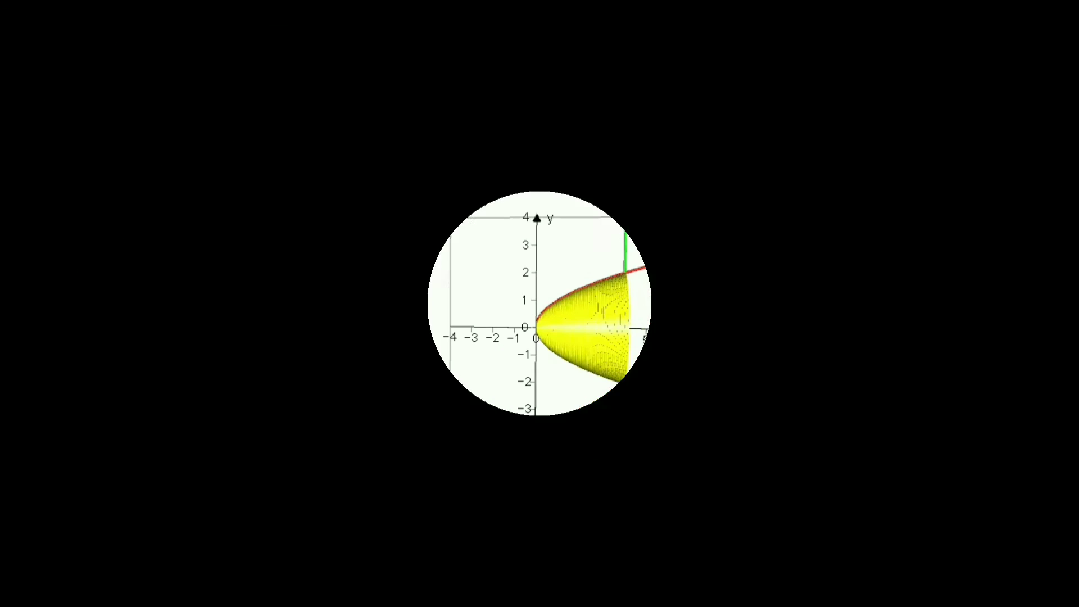
left_click(752, 392)
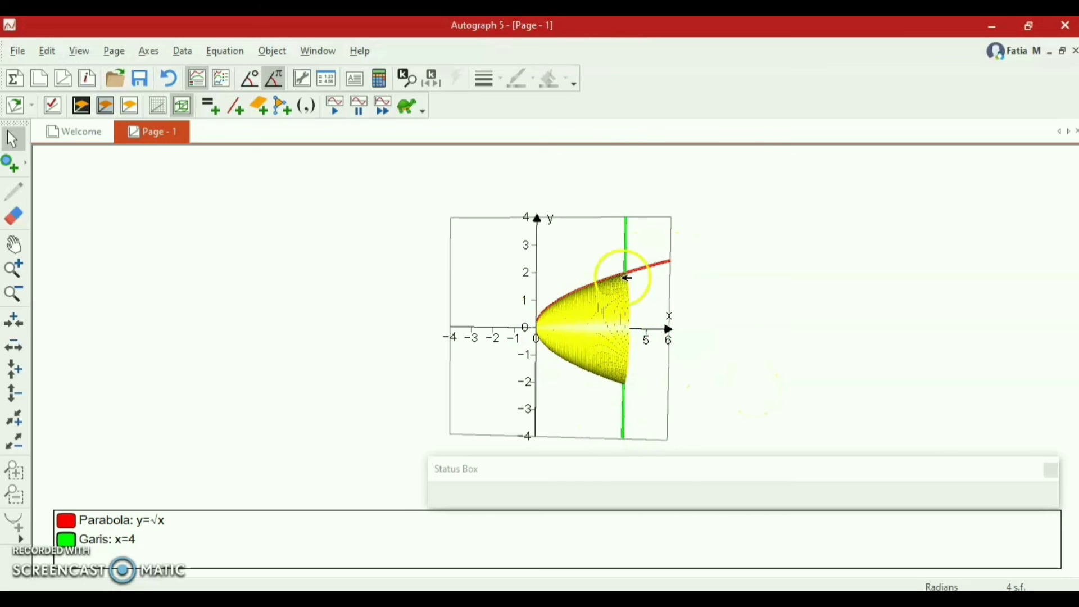
Set up an animation of the solid's volume in Automatic - Repeat mode from 0 to 2π, with an increased animation speed
left_click(604, 323)
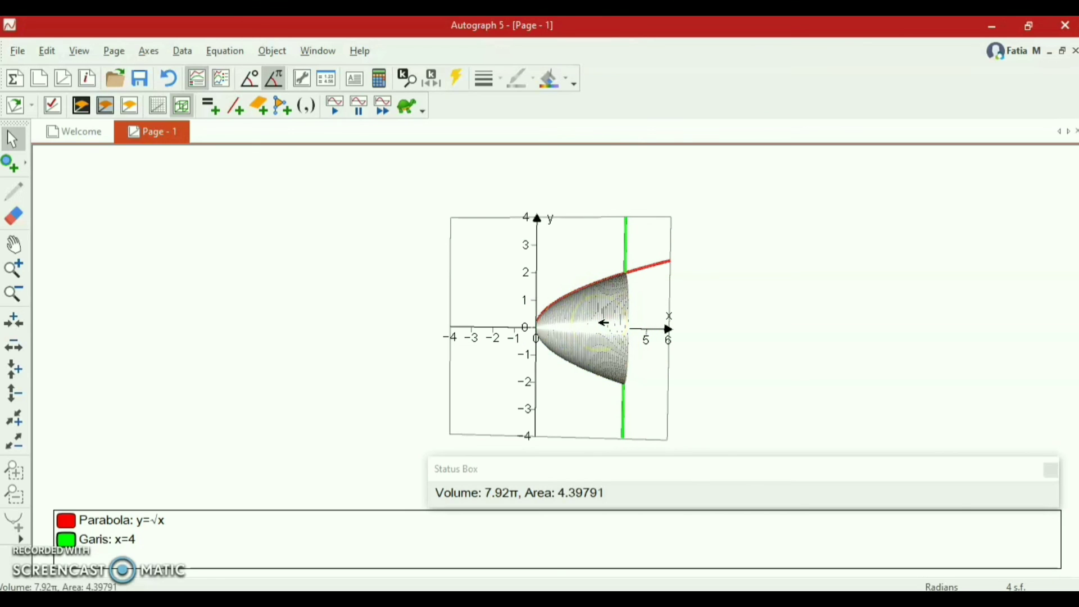
right_click(590, 323)
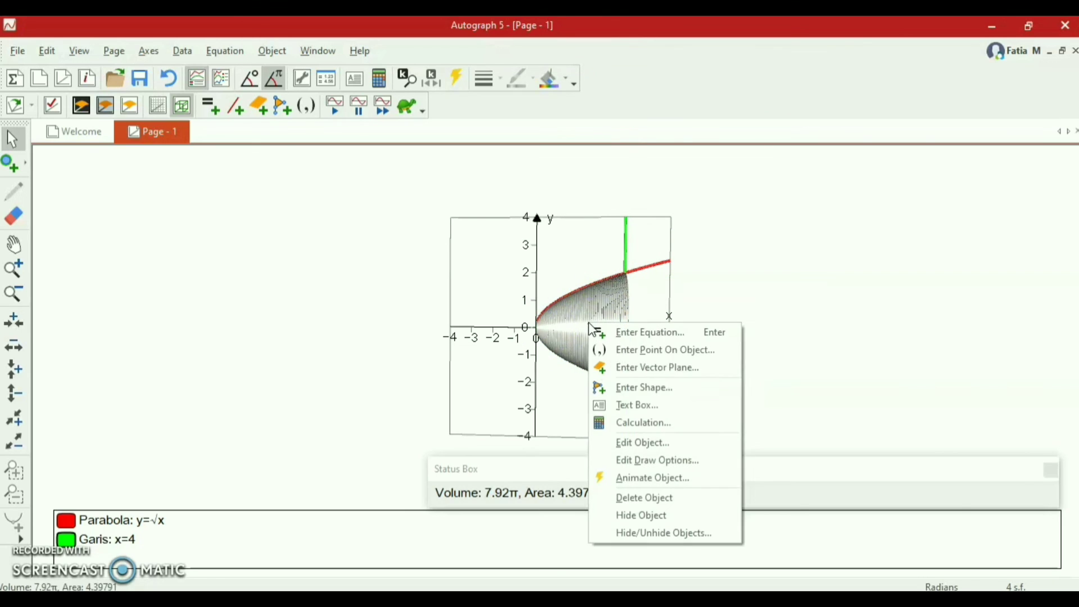
left_click(655, 479)
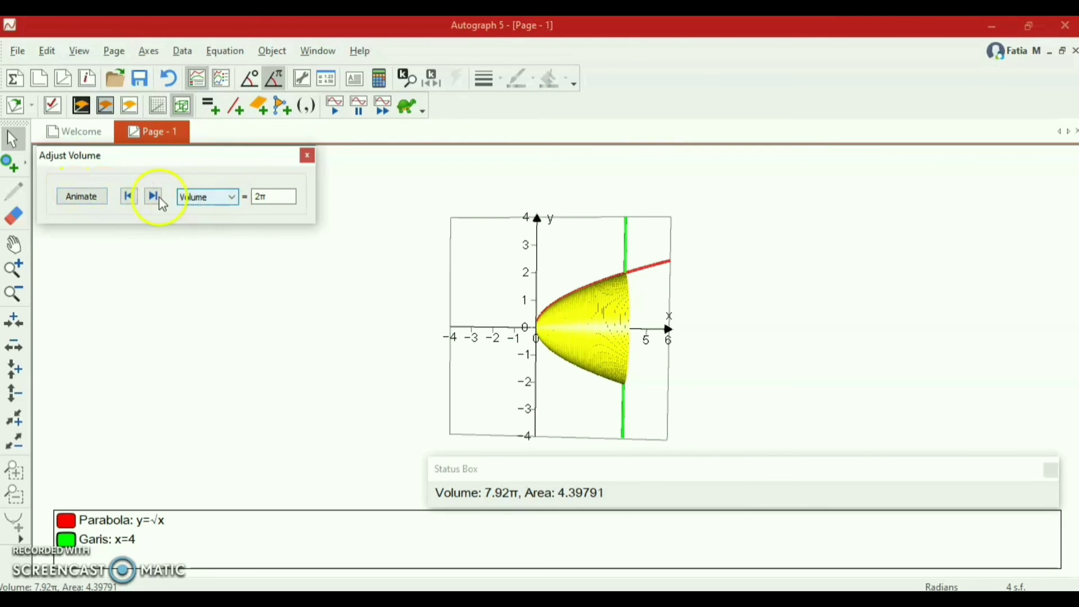
left_click(80, 198)
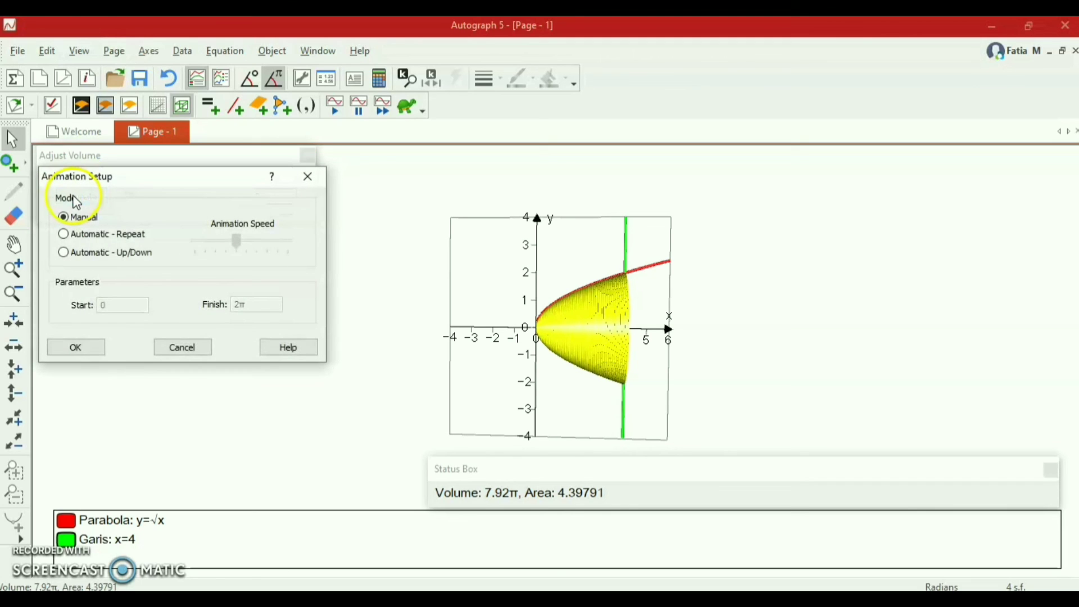
left_click(66, 239)
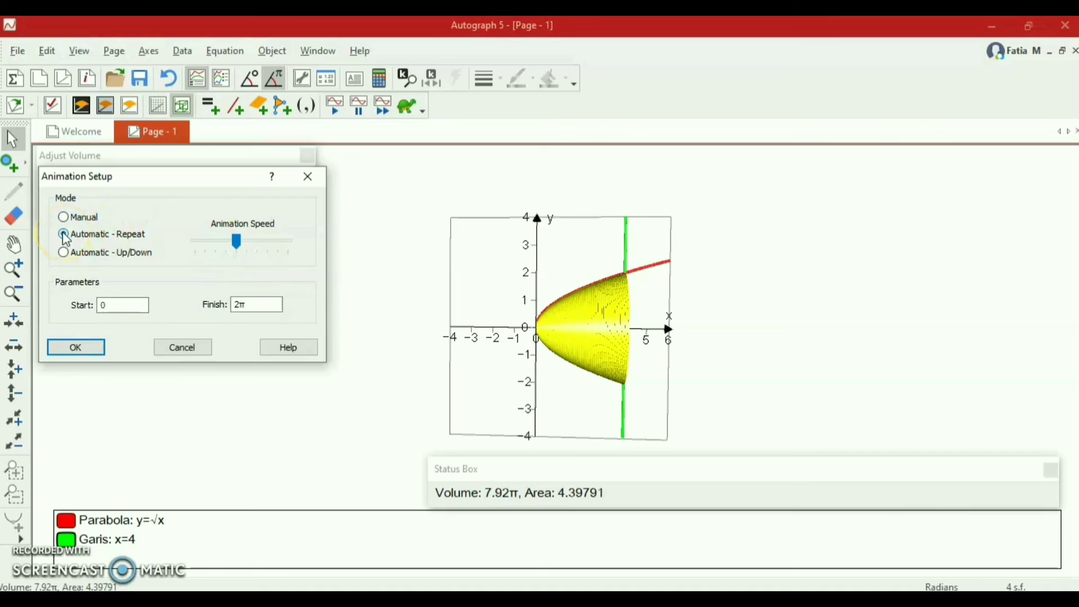
left_click(232, 253)
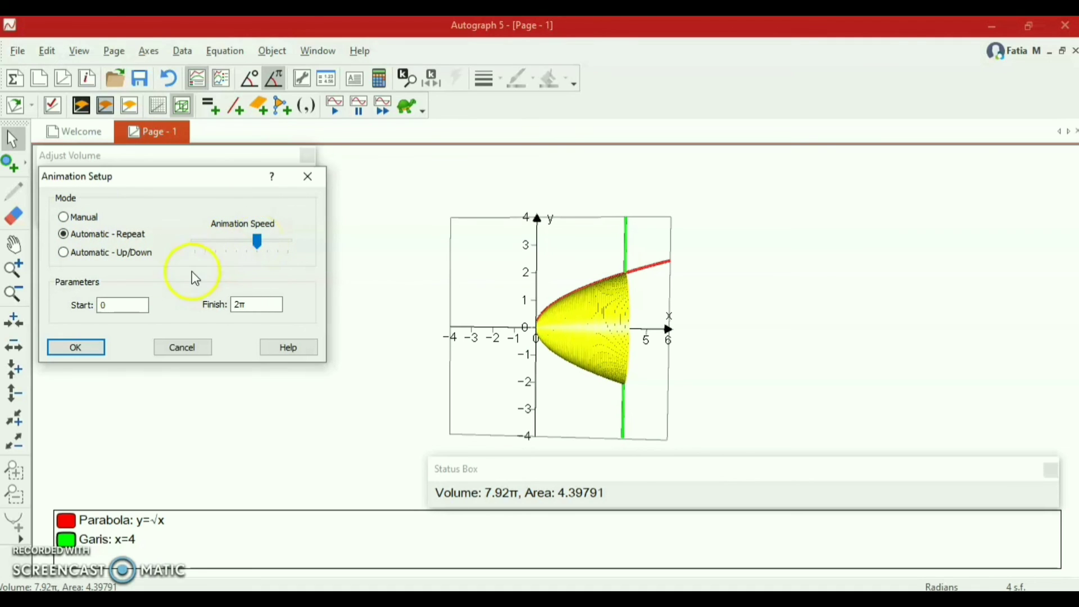
left_click(77, 347)
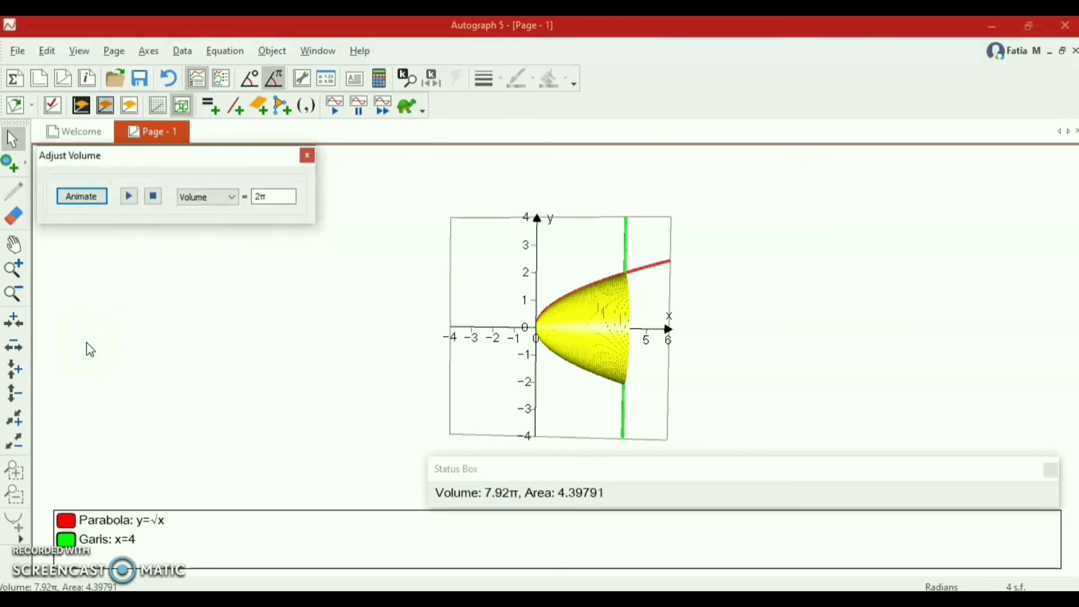
Play the volume animation, examine from several angles how the region sweeps around the x-axis, and close the animation controls
left_click(129, 195)
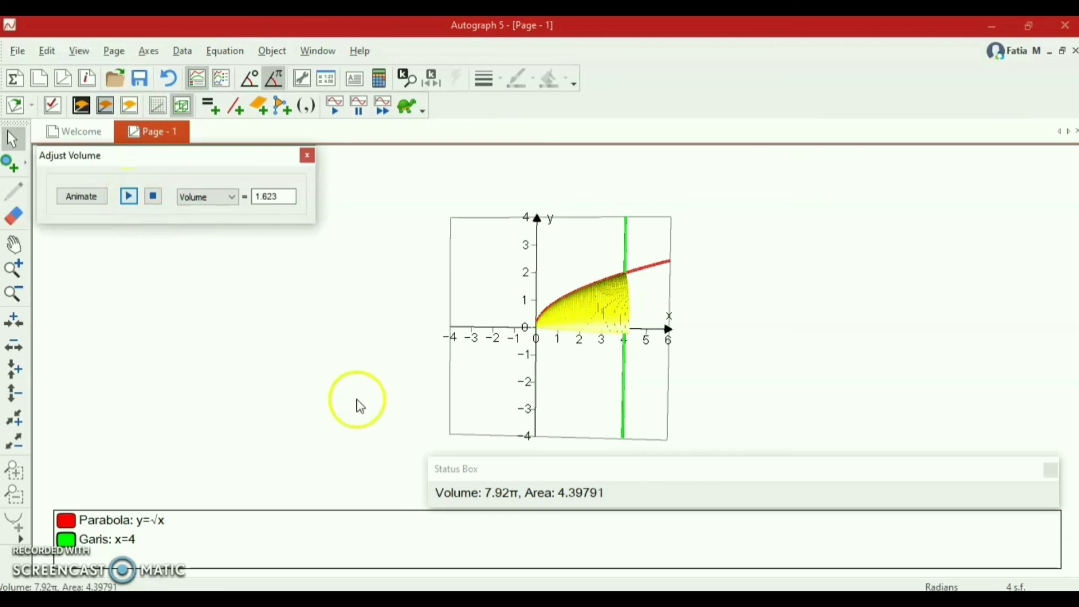
left_click_drag(644, 395, 145, 224)
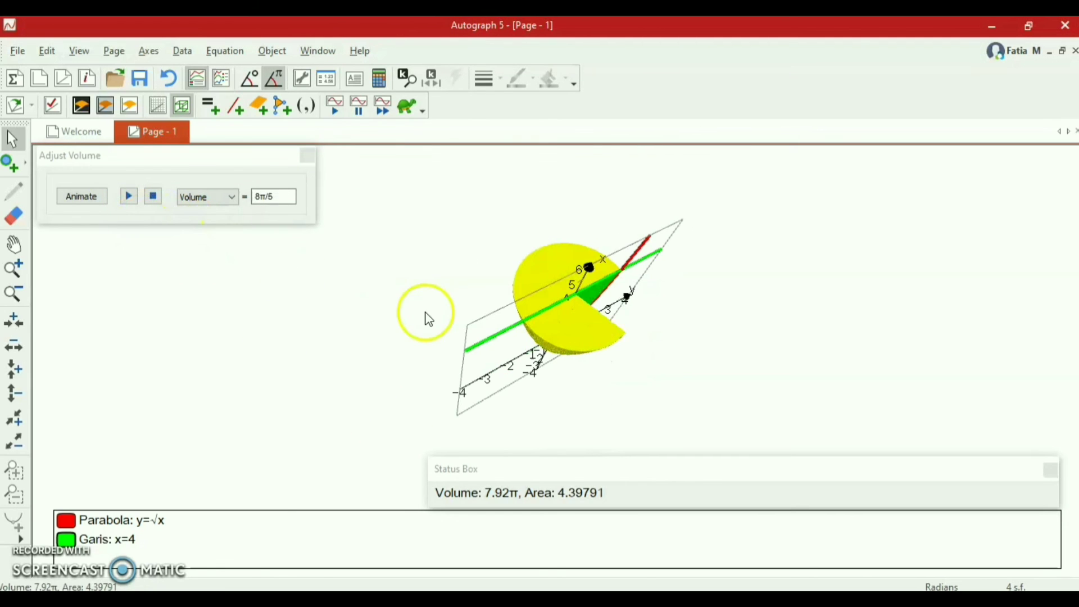
mouse_move(638, 265)
left_mouse_down()
mouse_move(494, 313)
mouse_move(379, 265)
mouse_move(277, 278)
mouse_move(616, 366)
mouse_move(699, 373)
mouse_move(792, 301)
mouse_move(824, 333)
mouse_move(523, 262)
mouse_move(565, 271)
left_mouse_up()
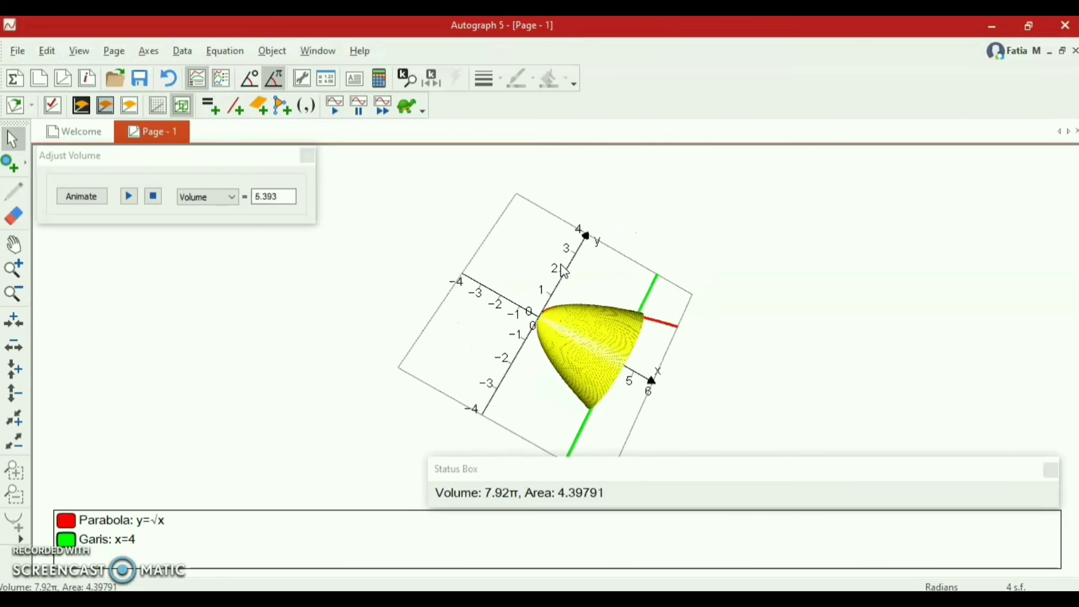
left_click(465, 248)
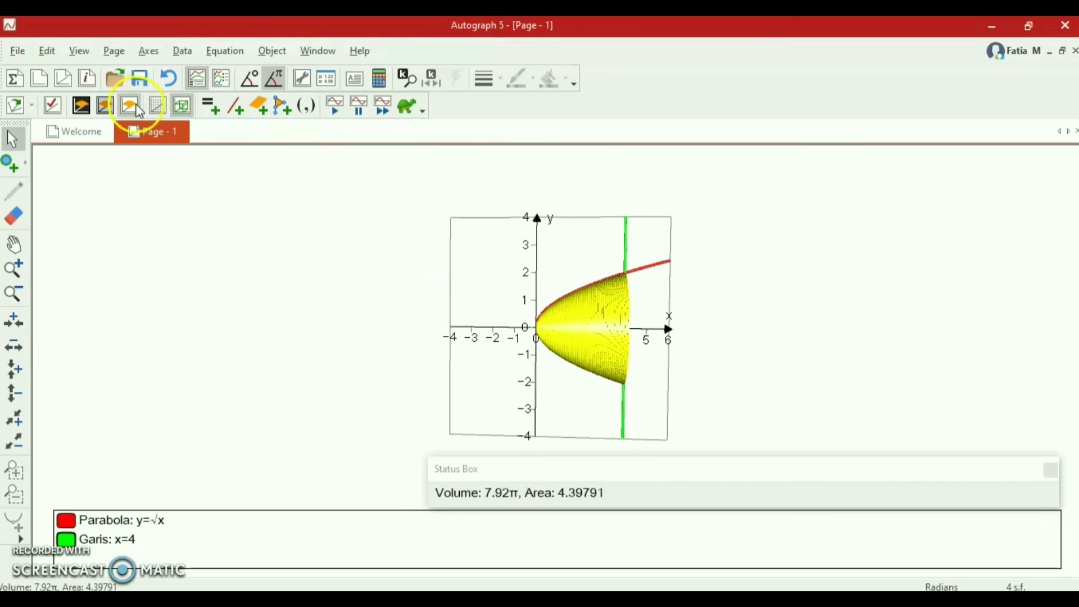
Switch the graph to x-y-z Orientation and examine the solid of revolution from different sides
left_click(33, 107)
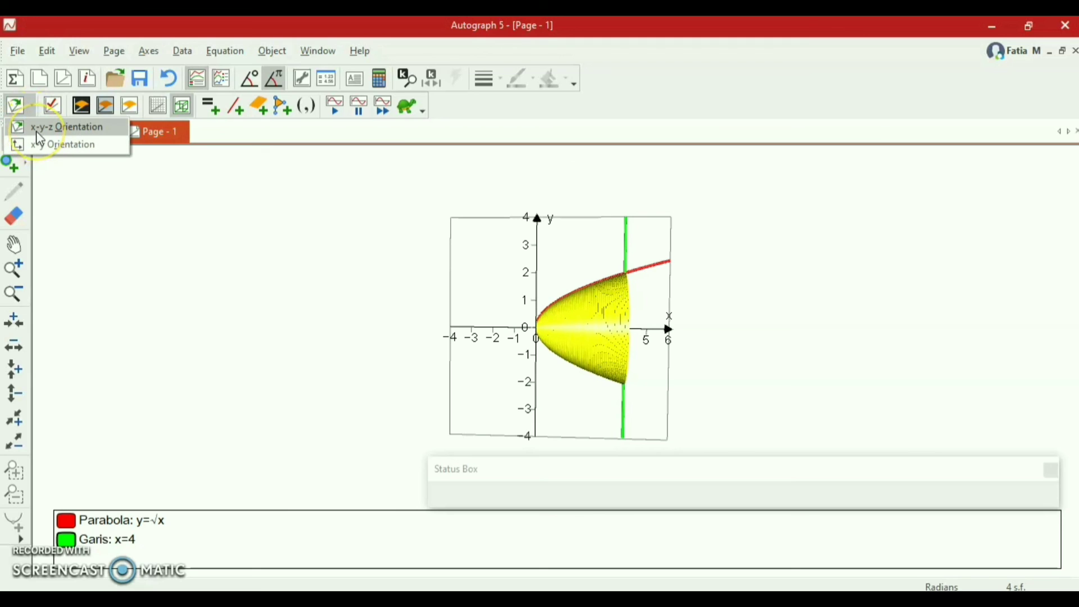
left_click(40, 128)
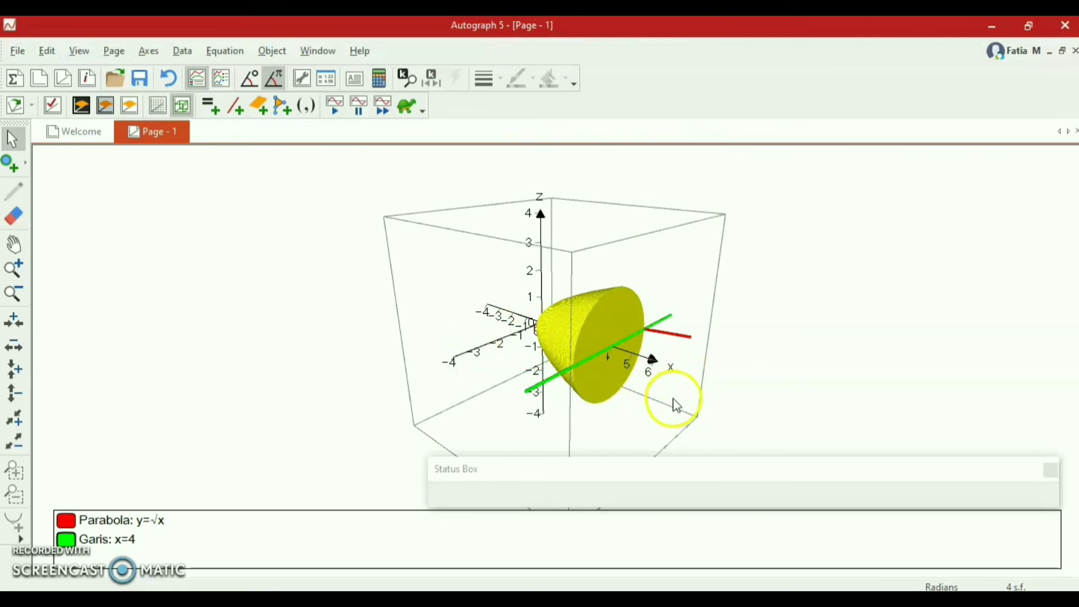
left_click_drag(675, 403, 92, 325)
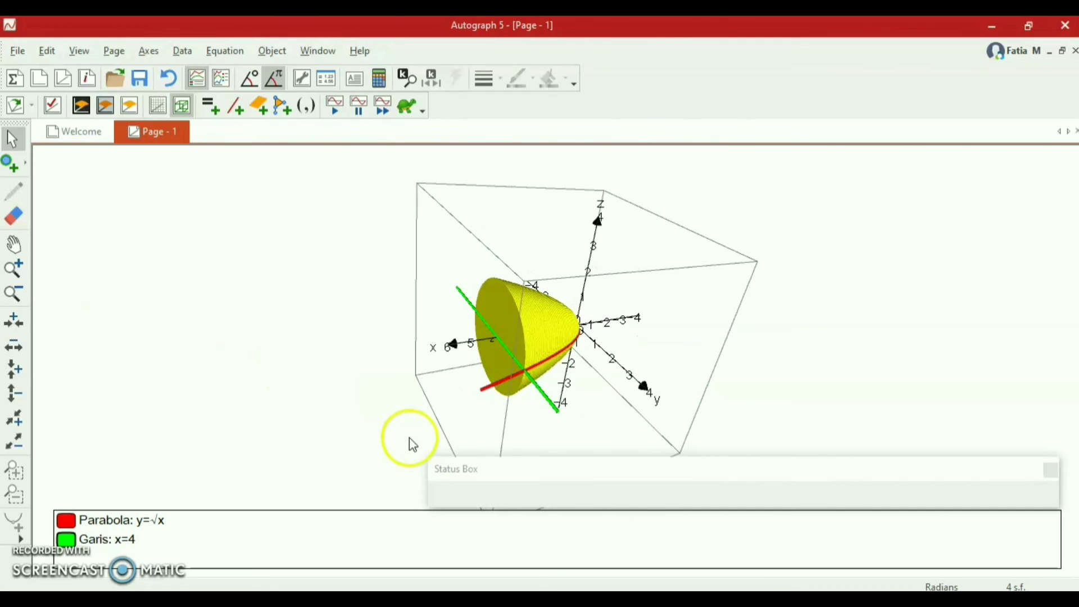
left_click_drag(646, 313, 434, 161)
left_click_drag(438, 313, 705, 472)
left_click_drag(518, 200, 327, 228)
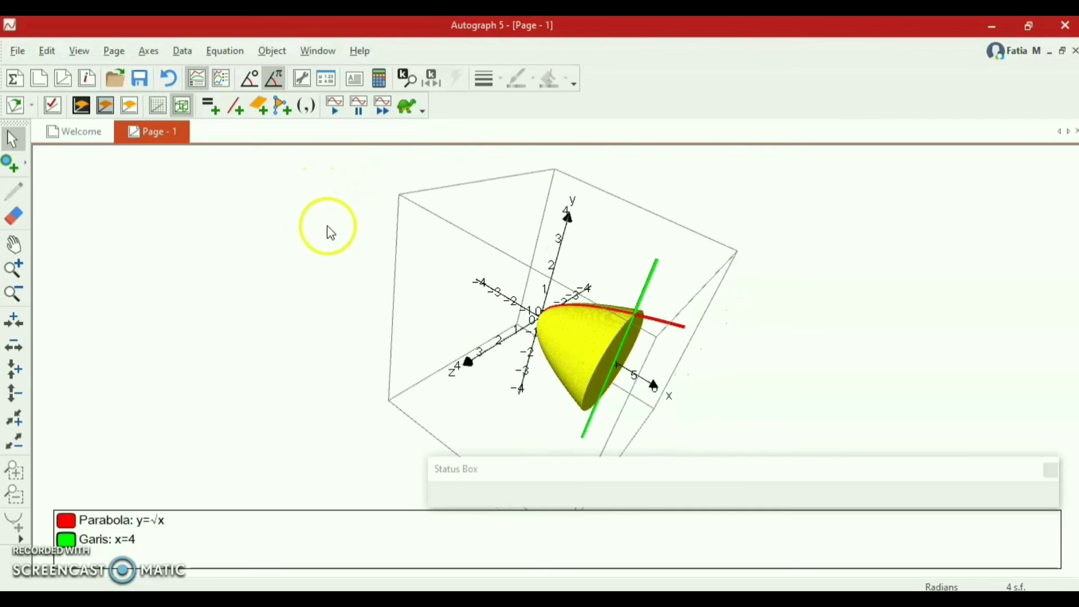
left_click_drag(633, 345, 616, 284)
left_click_drag(547, 371, 684, 371)
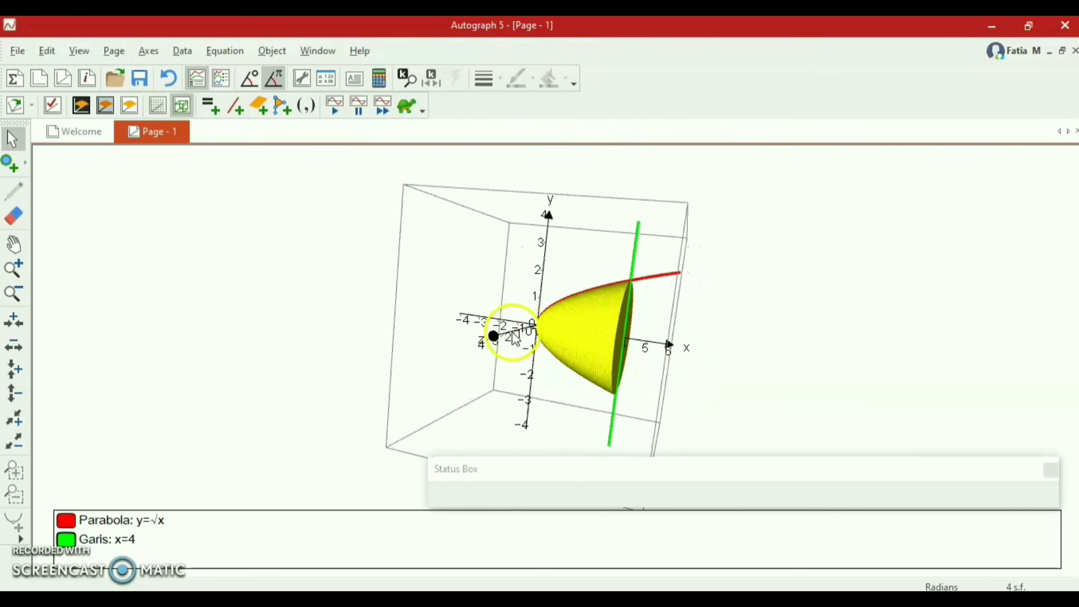